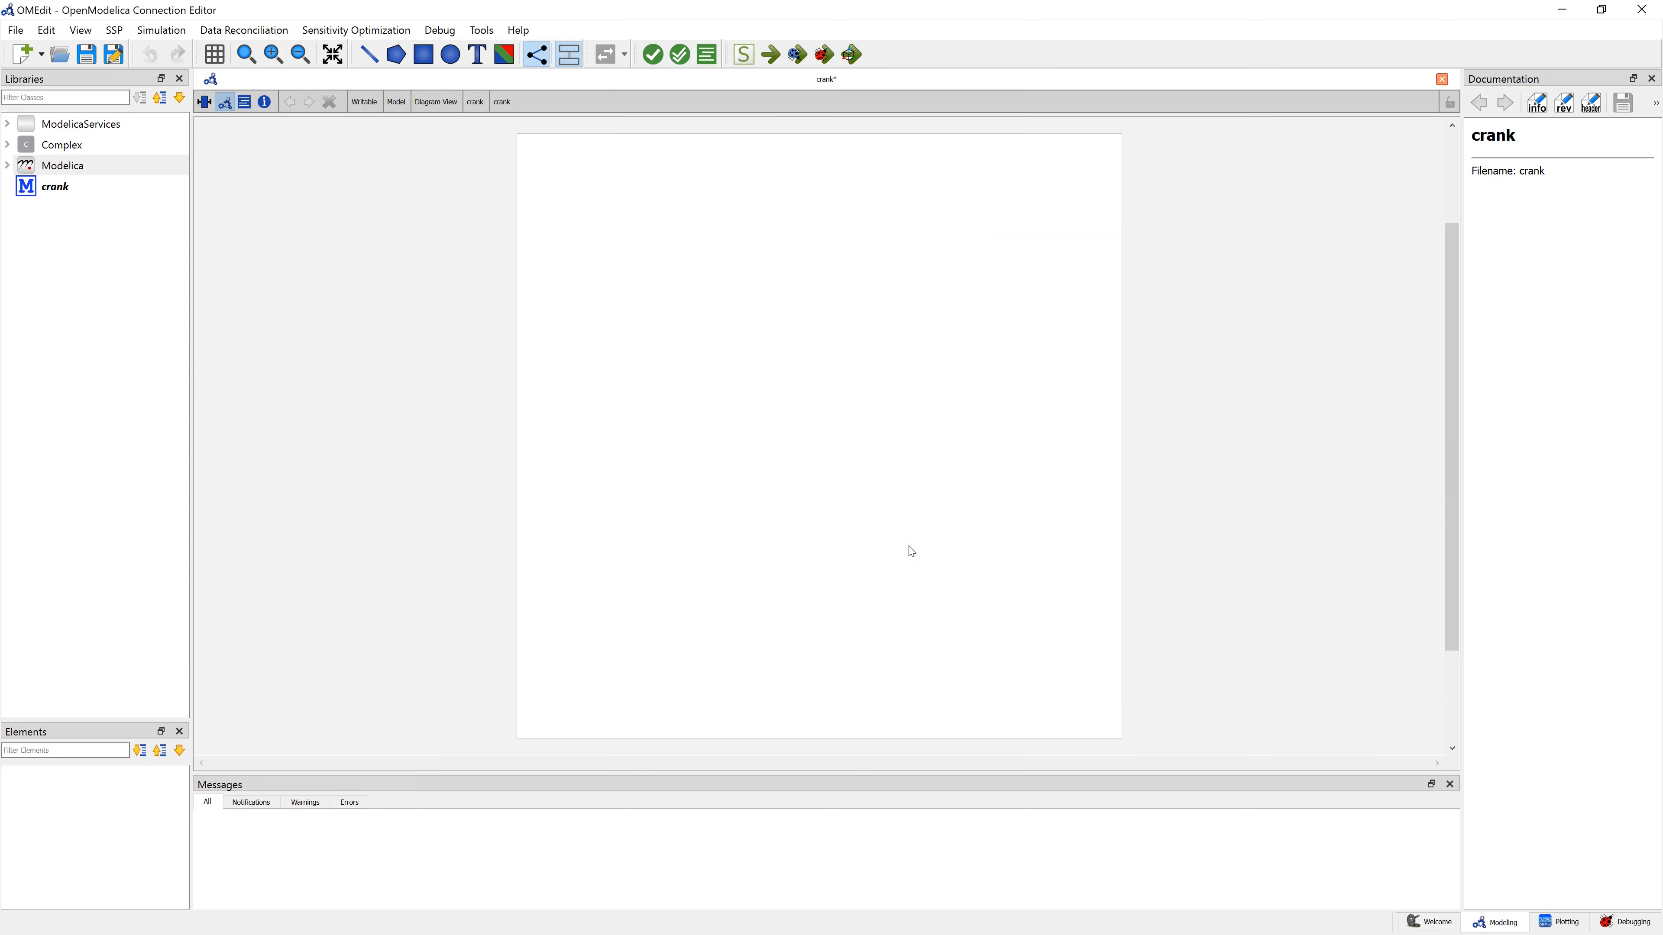
# Place a World component from Modelica.Mechanics.MultiBody near the diagram's left edge, keeping its default name.
pyautogui.click(7, 165)
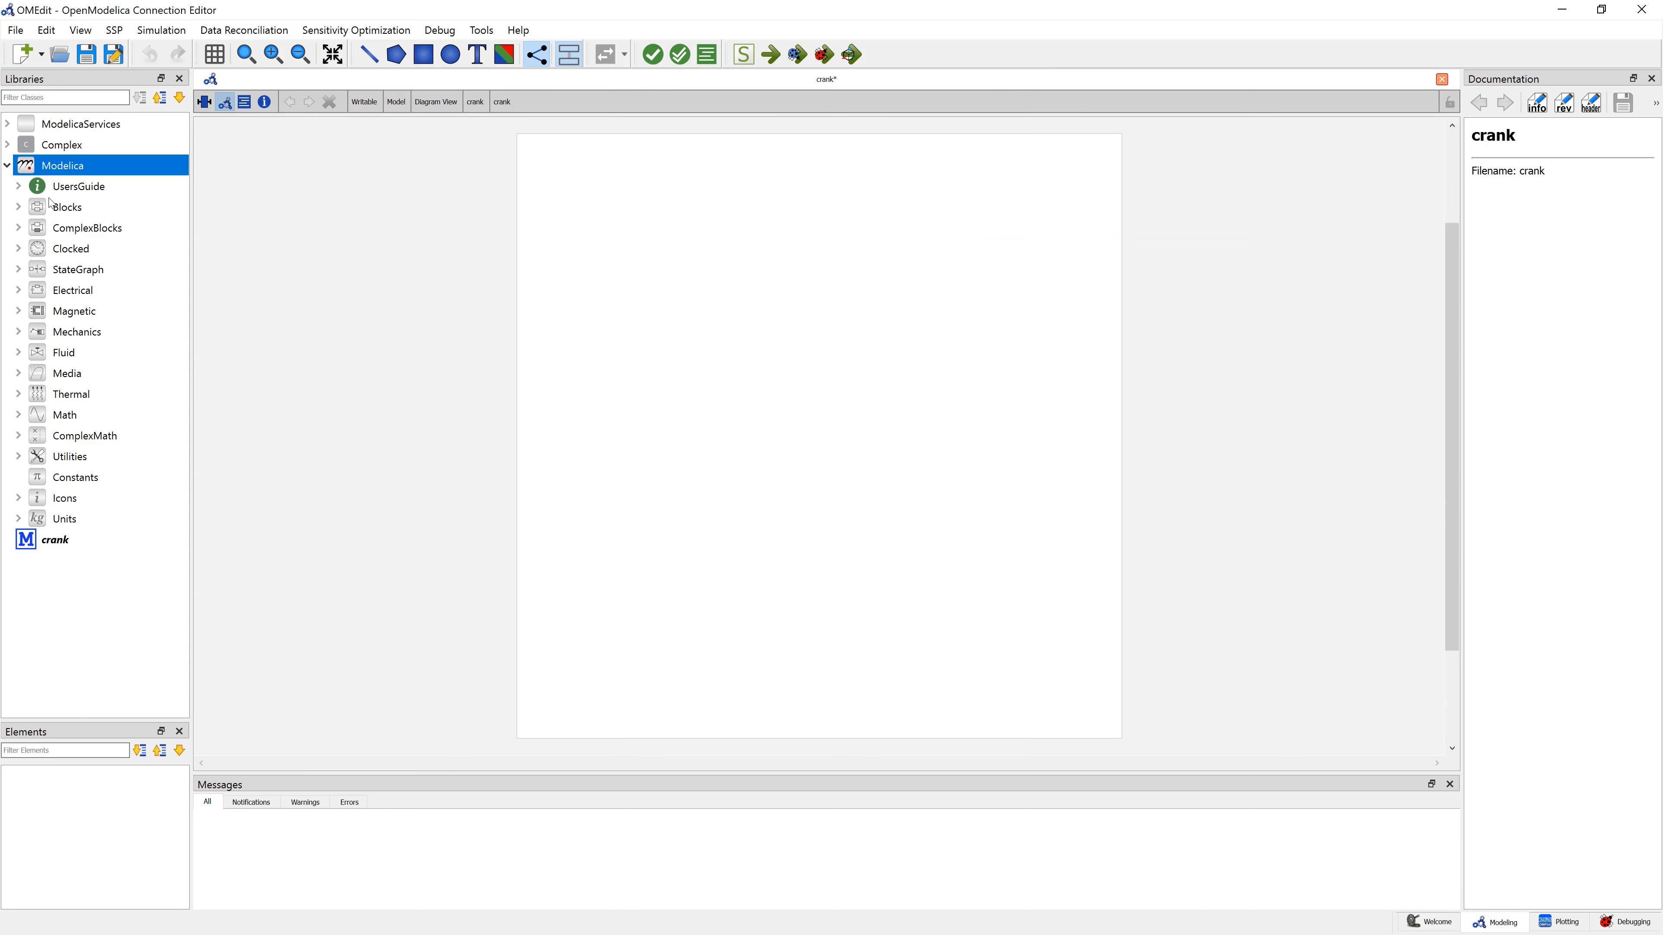
pyautogui.click(18, 331)
pyautogui.click(95, 358)
pyautogui.moveTo(97, 401); pyautogui.dragTo(588, 509)
pyautogui.click(891, 494)
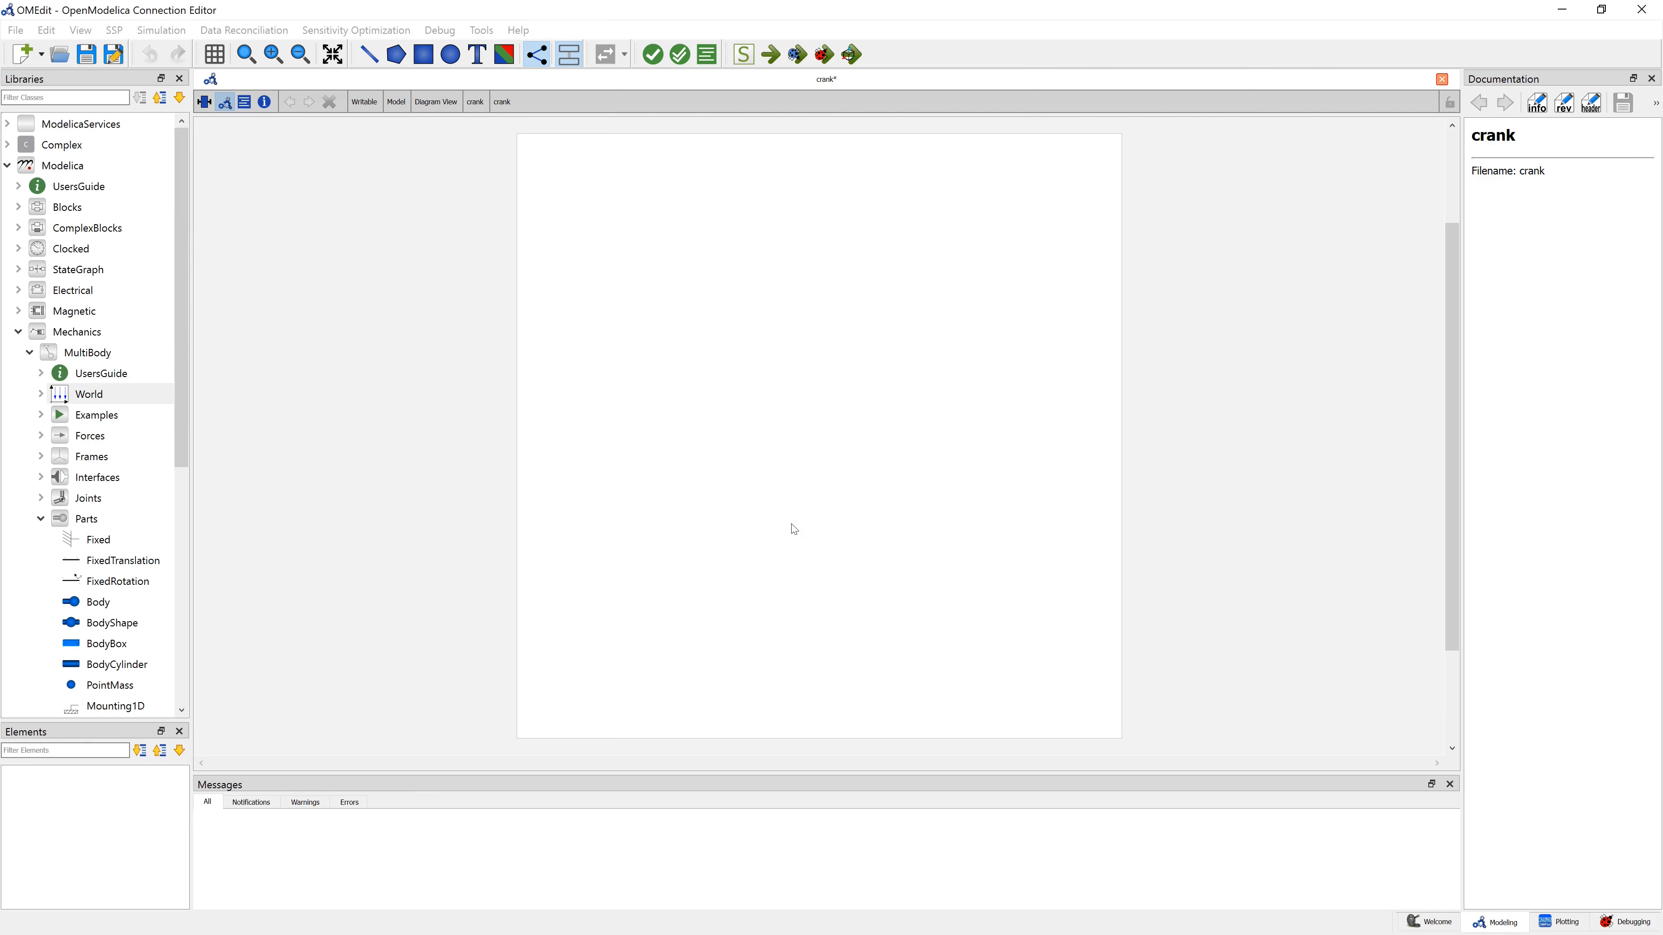
pyautogui.moveTo(611, 376); pyautogui.dragTo(582, 407)
pyautogui.click(689, 448)
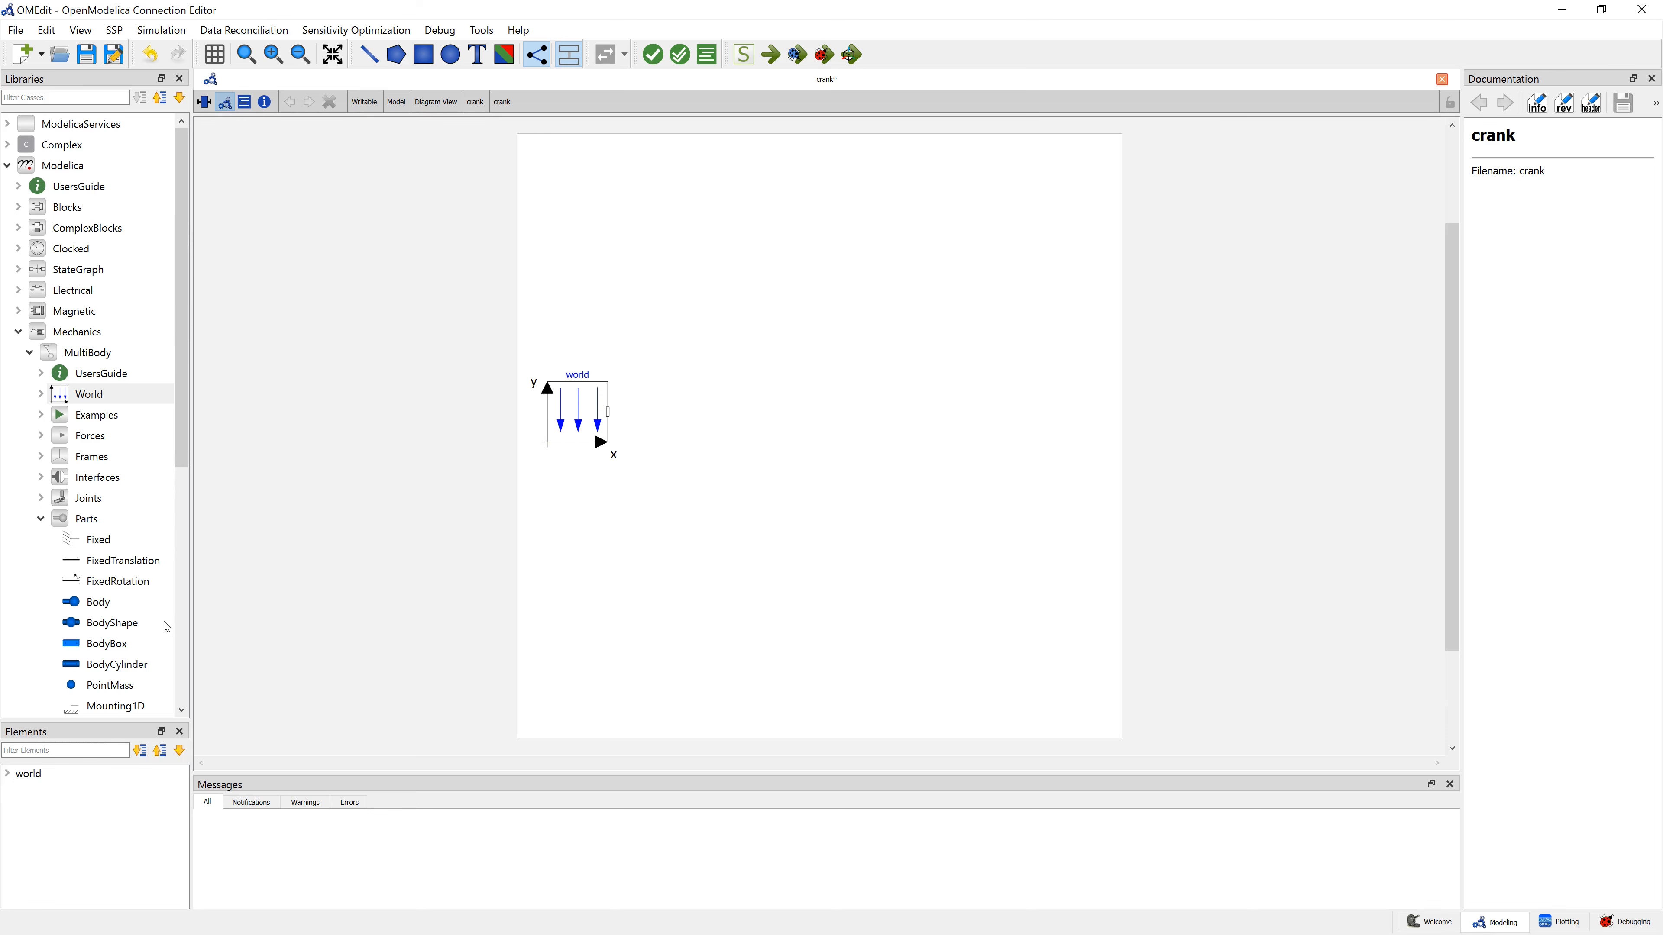
# Add a BodyCylinder to the right of the world component with r set to {0.5, 0.5, 0} and diameter to 0.1 m.
pyautogui.click(139, 668)
pyautogui.moveTo(95, 664); pyautogui.dragTo(792, 420)
pyautogui.click(910, 499)
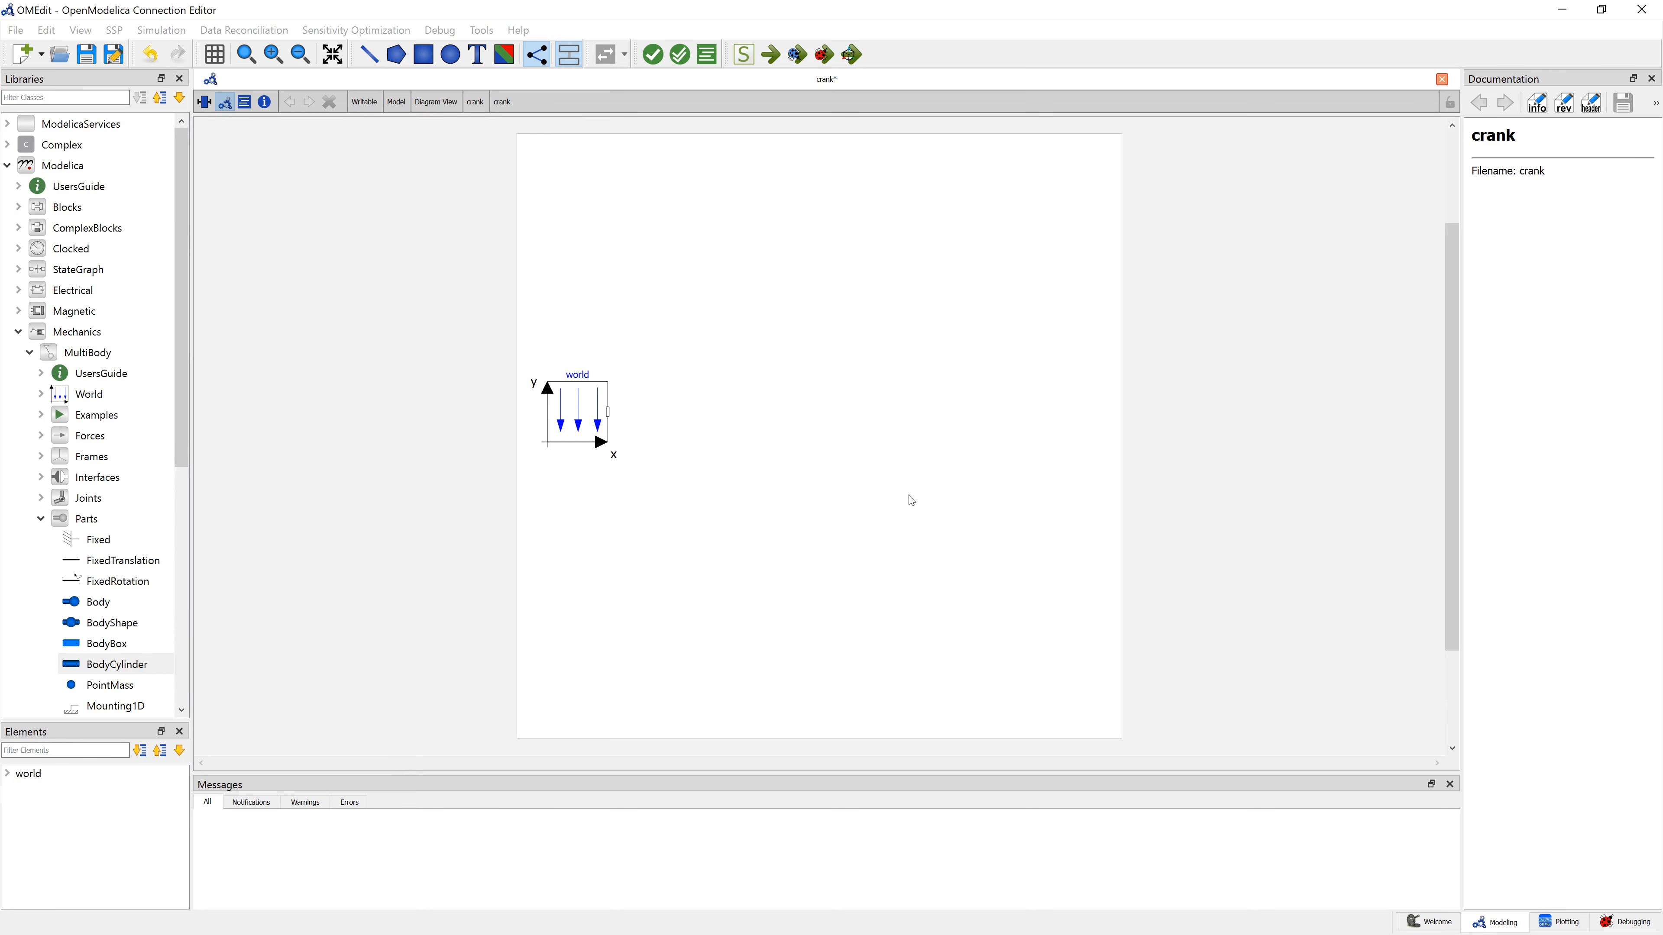
pyautogui.doubleClick(794, 416)
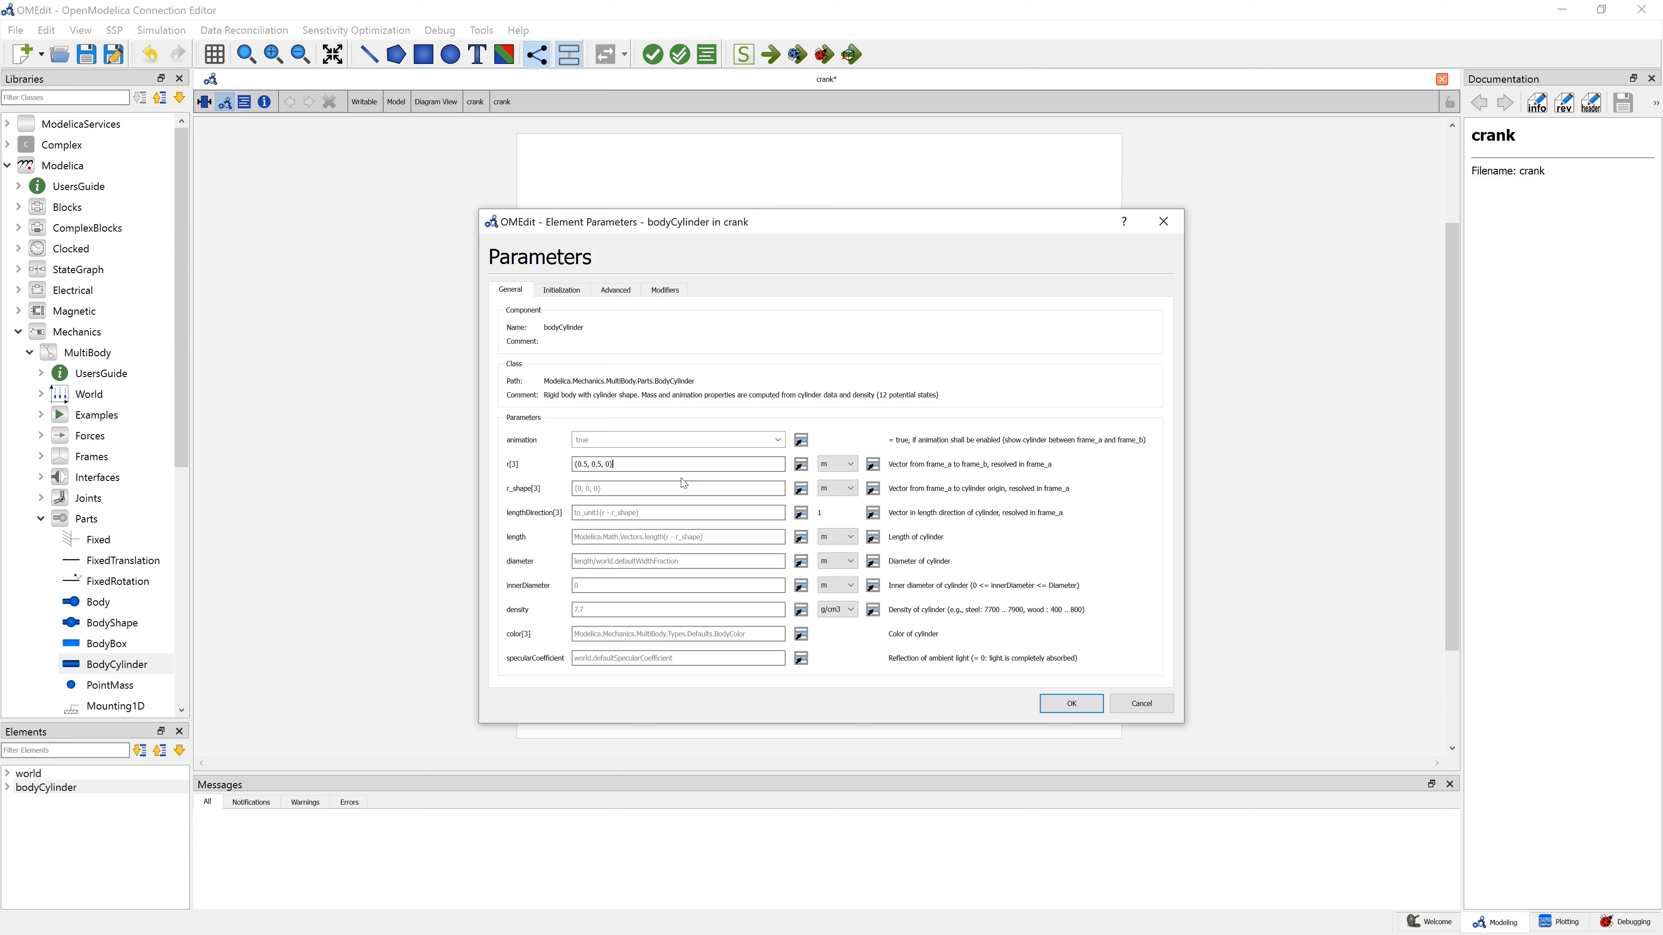
pyautogui.click(701, 560)
pyautogui.write('0.1')
pyautogui.click(1088, 710)
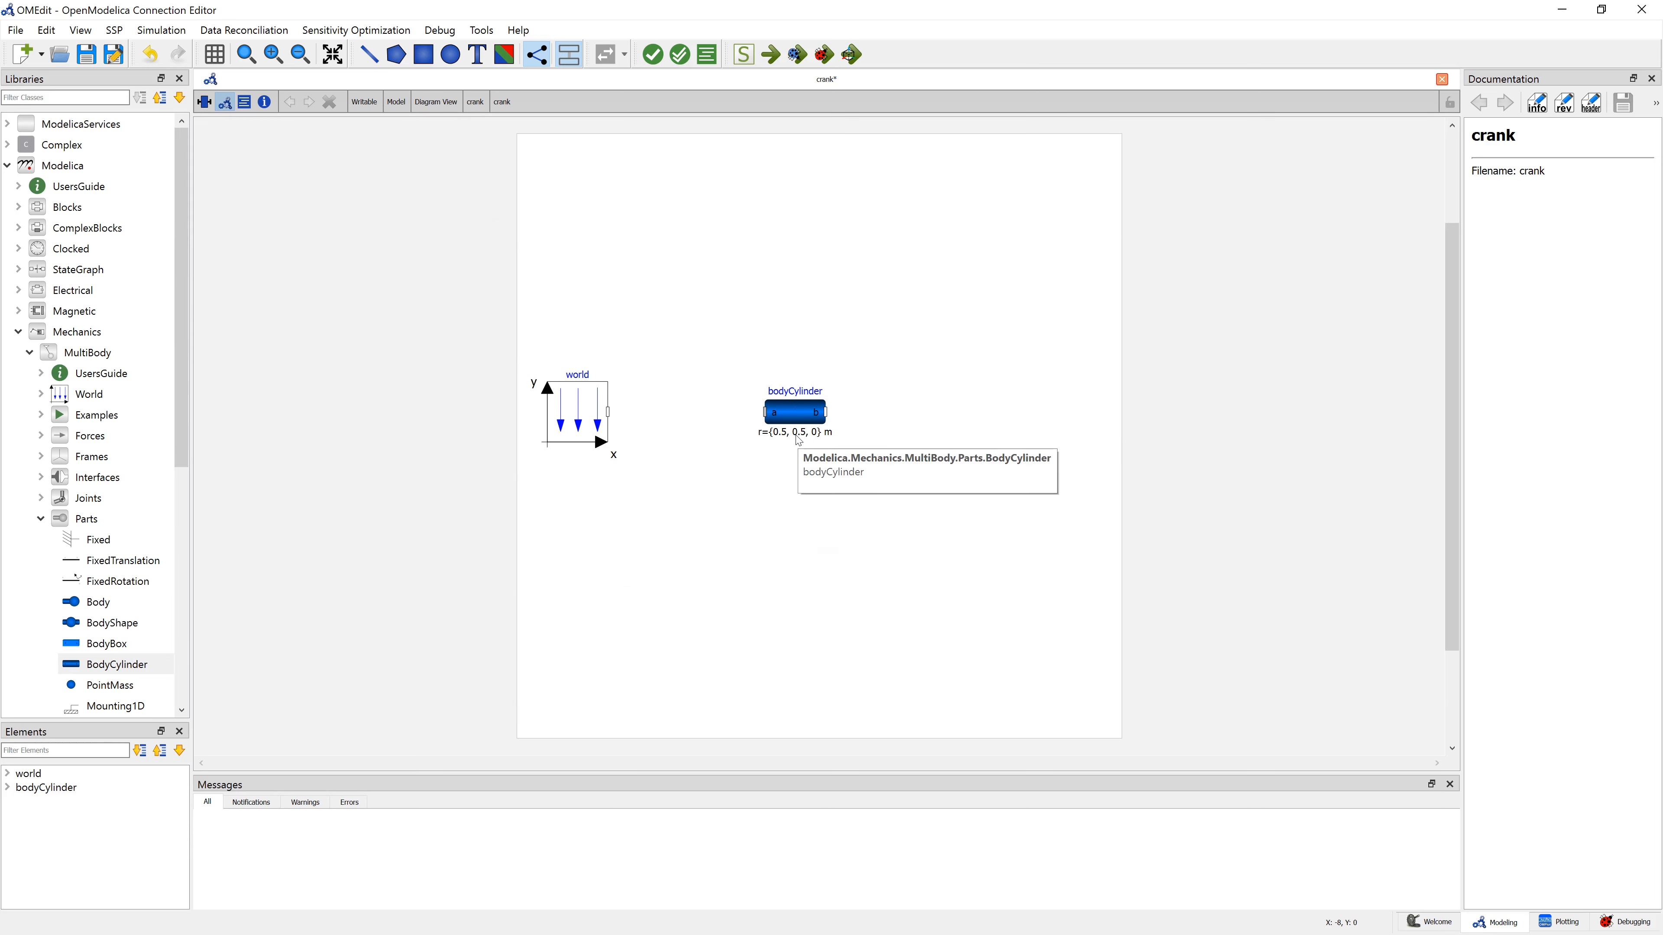
# Make two copies of the body cylinder, placing one to its right and the other below and between them.
pyautogui.click(802, 424)
pyautogui.hotkey('ctrl', 'c')
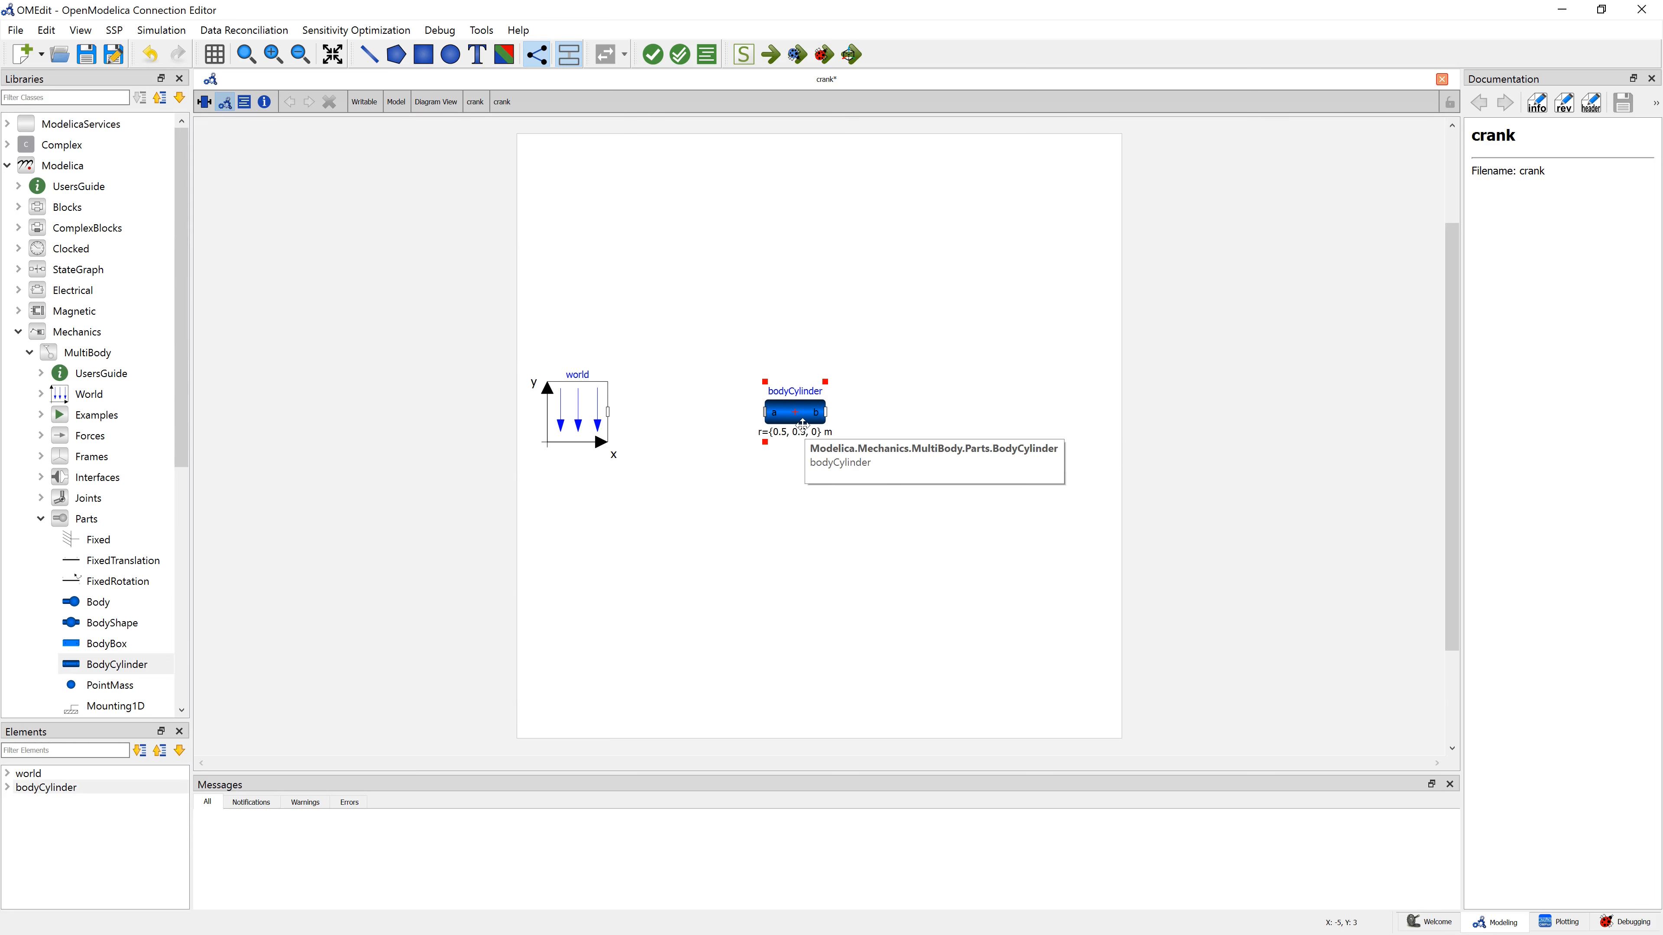
pyautogui.hotkey('ctrl', 'v')
pyautogui.moveTo(912, 512); pyautogui.dragTo(996, 410)
pyautogui.click(1005, 545)
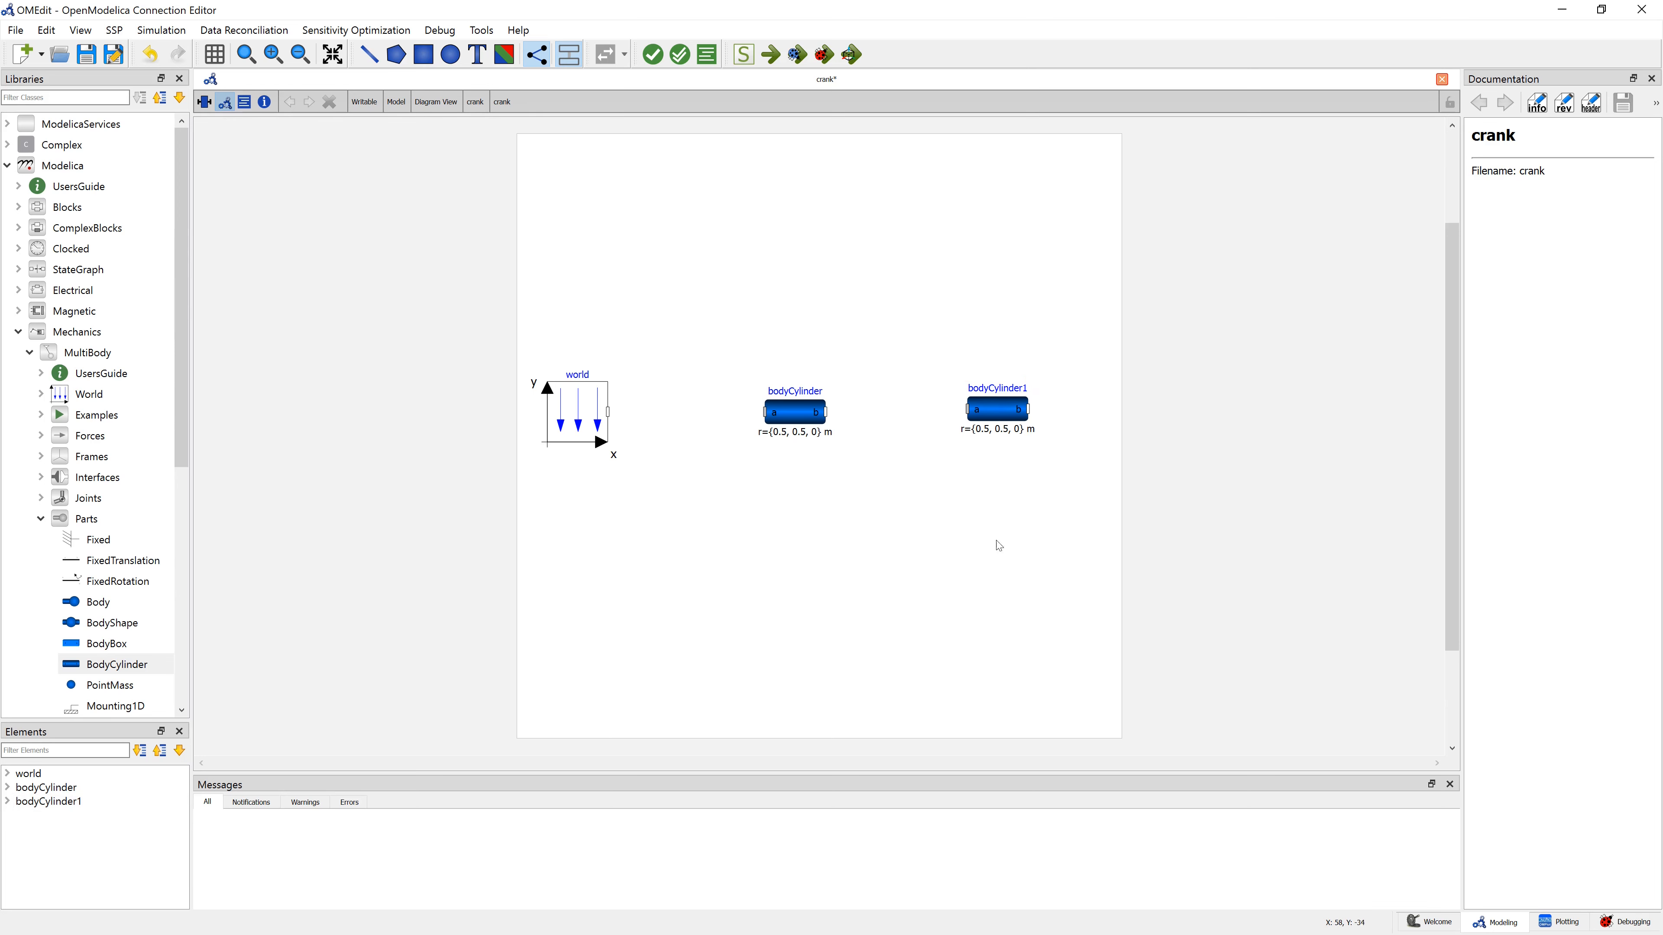
pyautogui.hotkey('ctrl', 'v')
pyautogui.moveTo(1028, 560); pyautogui.dragTo(925, 536)
pyautogui.click(1009, 543)
# Set the r vector of bodyCylinder1 to {0.5, -0.5, 0}.
pyautogui.doubleClick(1011, 421)
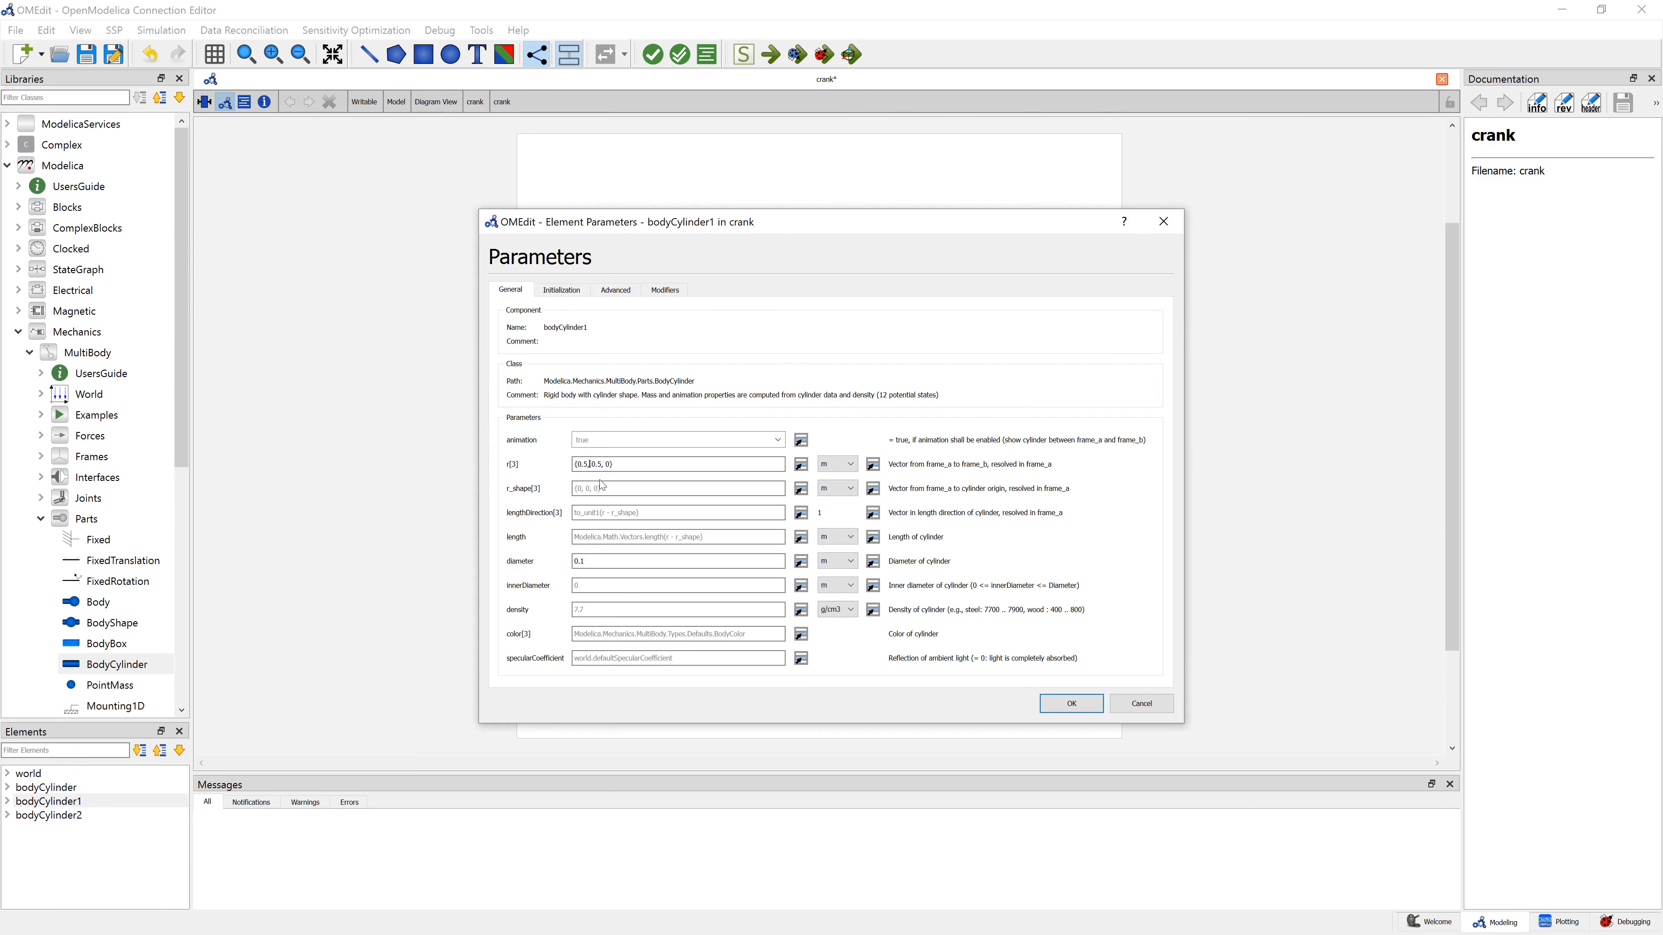
pyautogui.write('-')
pyautogui.click(1070, 702)
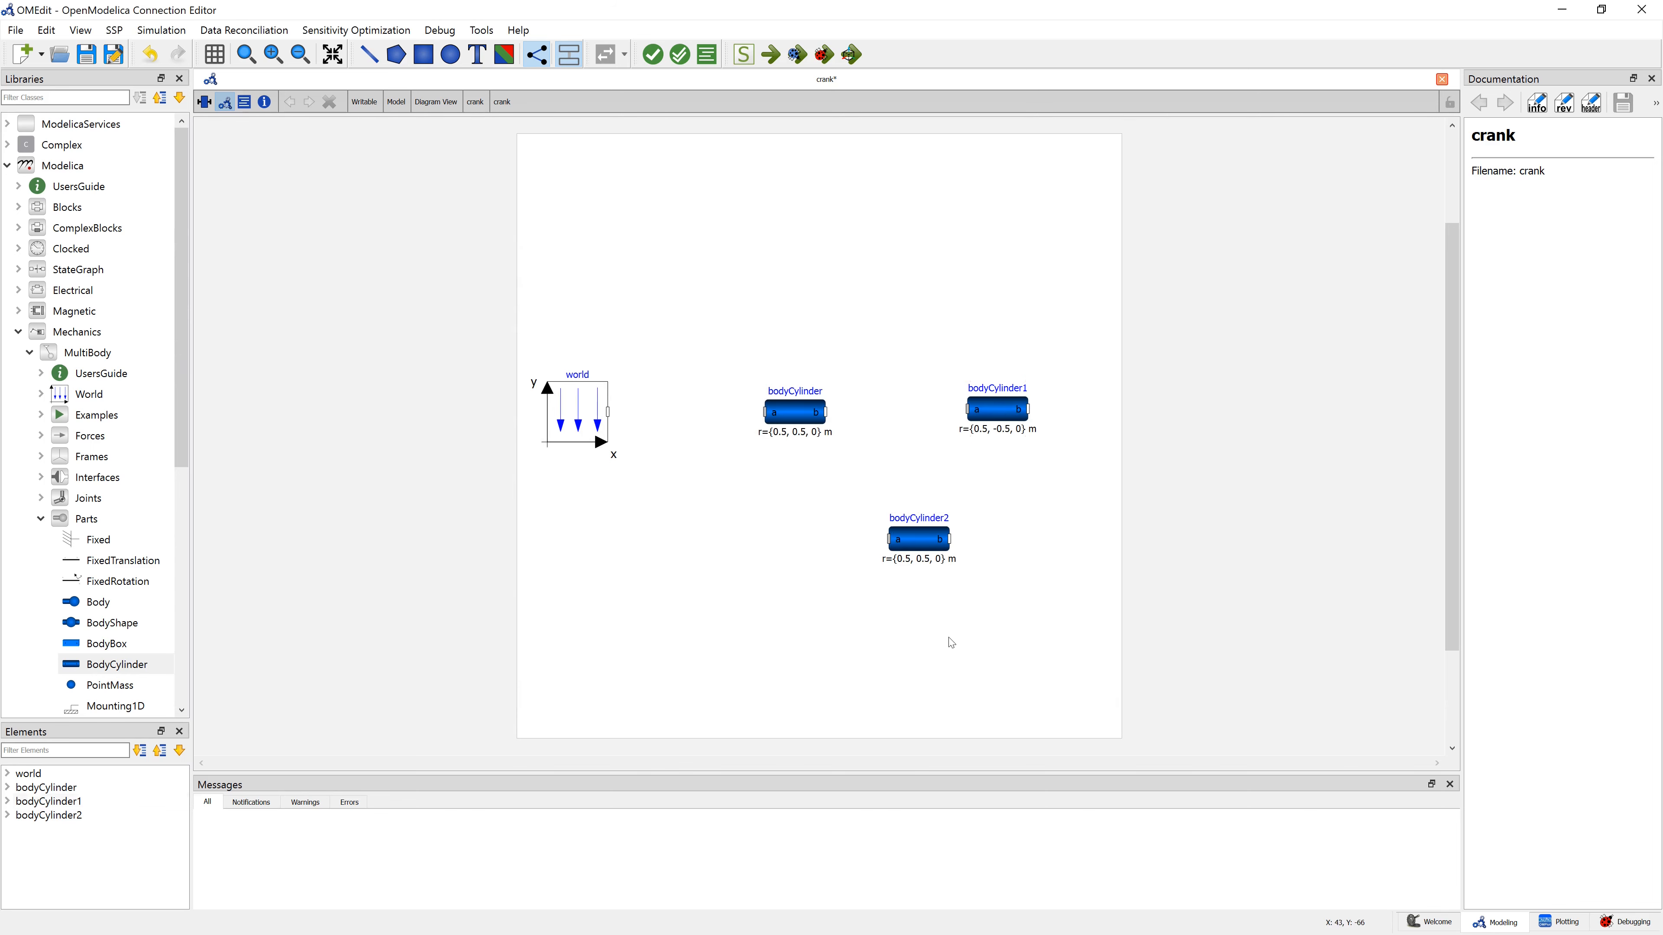
# Set the r vector of bodyCylinder2 to {1, 0, 0}.
pyautogui.click(926, 565)
pyautogui.doubleClick(926, 564)
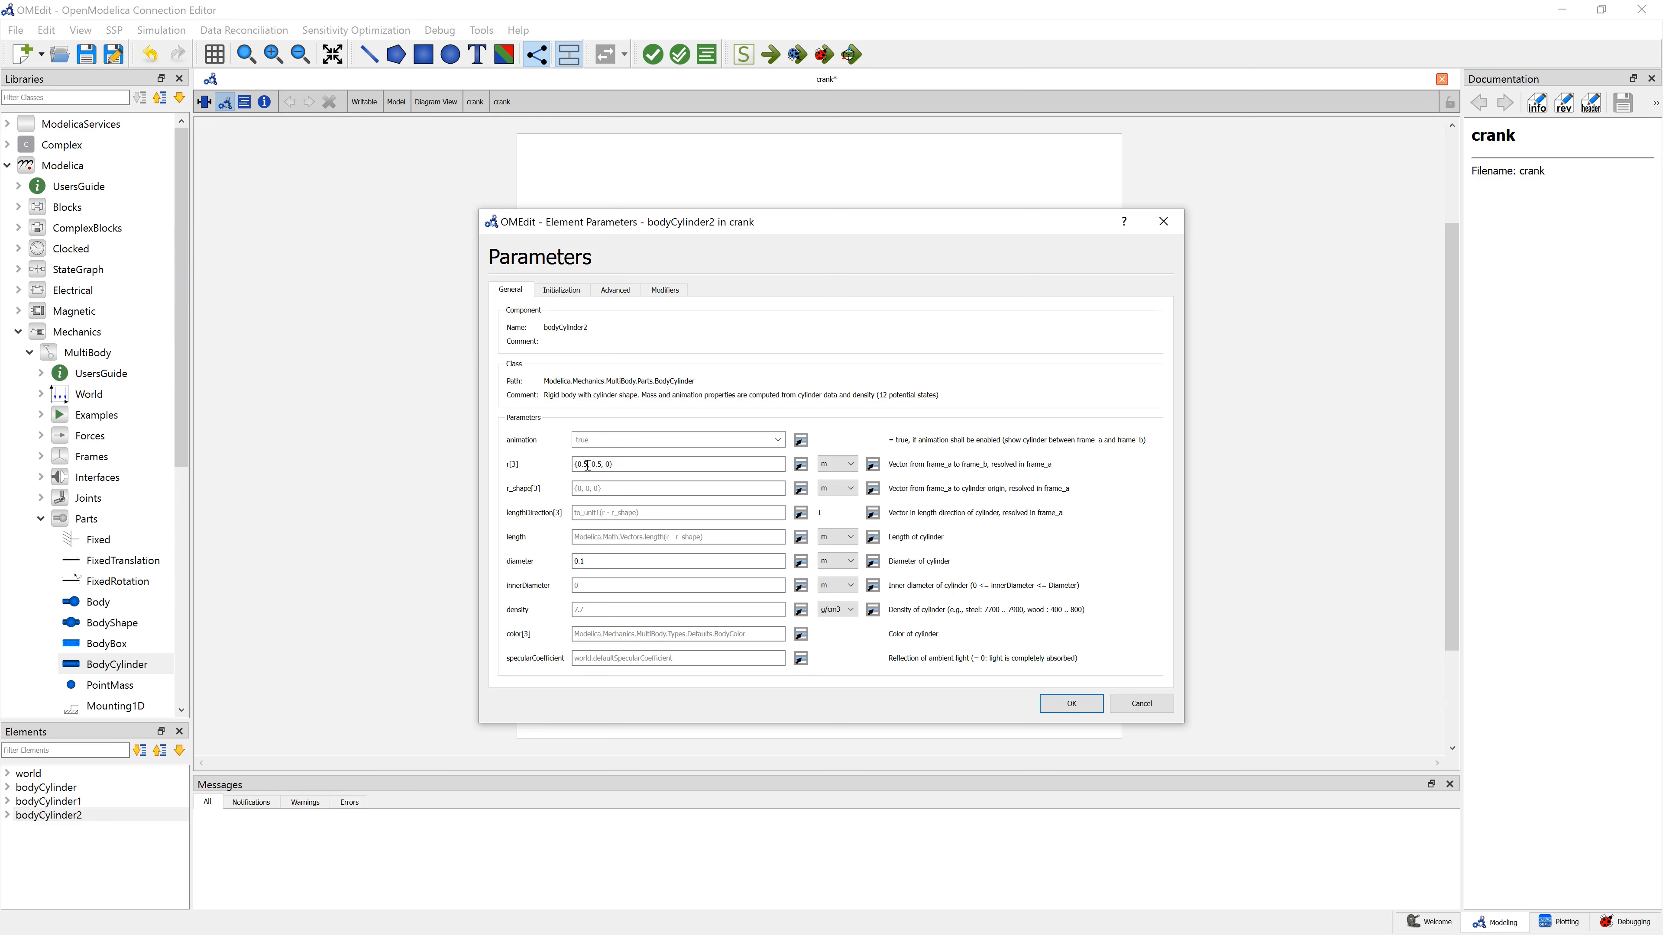
pyautogui.press('BackSpace')
pyautogui.press('BackSpace')
pyautogui.press('BackSpace')
pyautogui.write('1')
pyautogui.press('BackSpace')
pyautogui.press('BackSpace')
pyautogui.click(1071, 704)
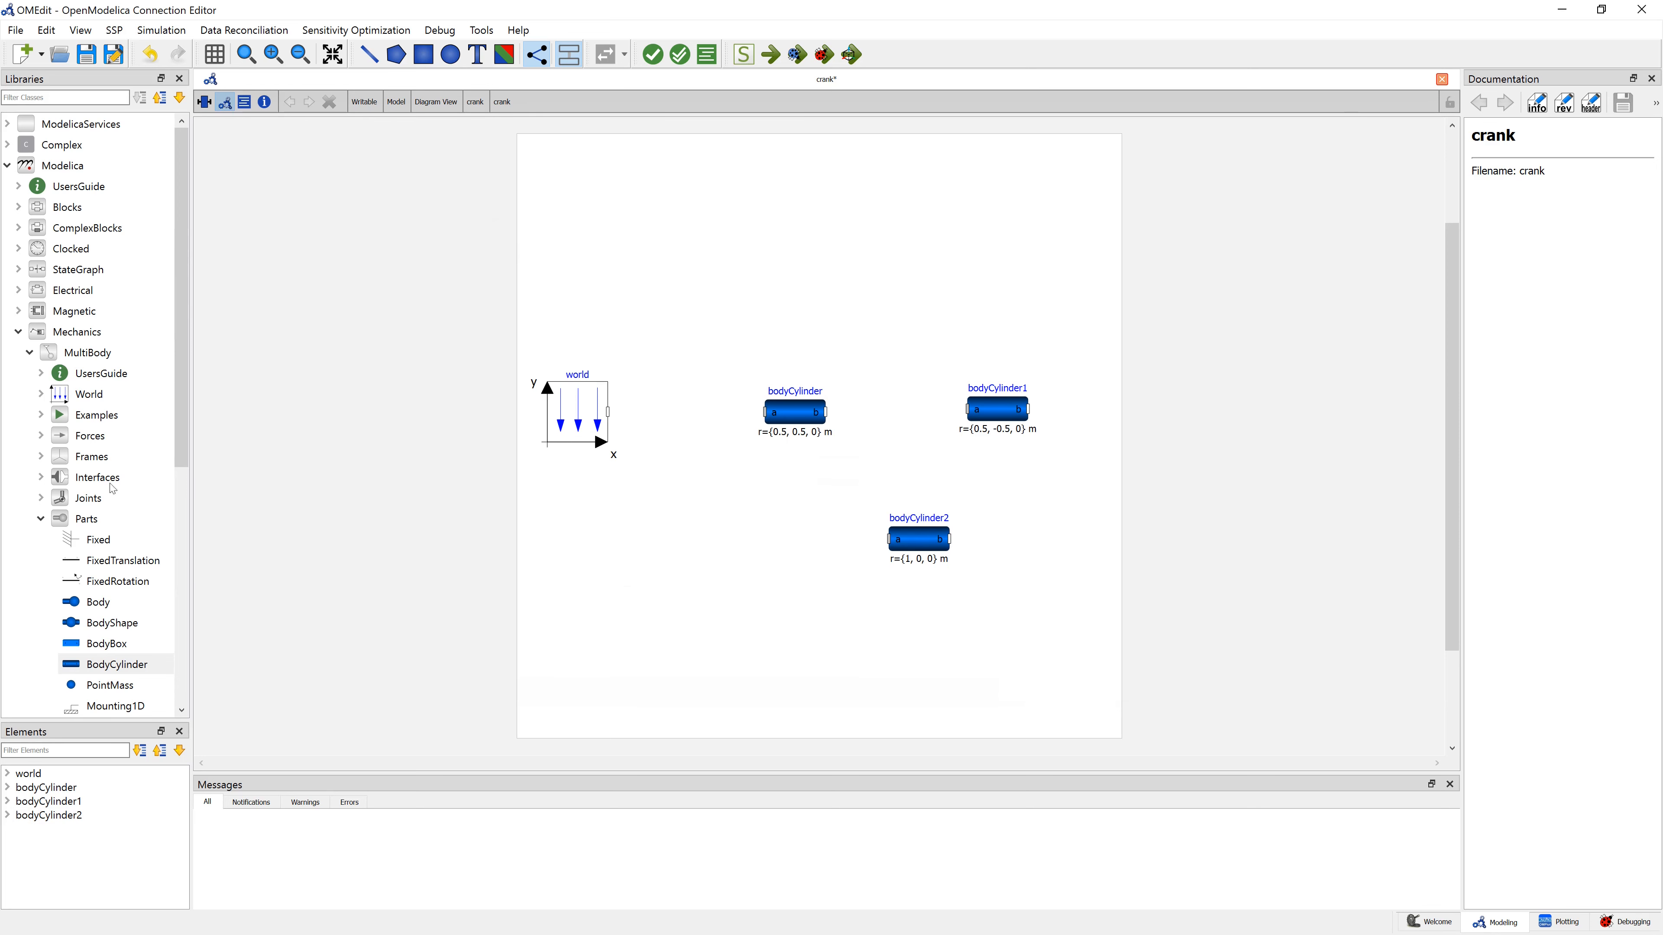
# Add a Revolute joint from the MultiBody Joints library between world and bodyCylinder, keeping its default name.
pyautogui.click(41, 519)
pyautogui.click(113, 503)
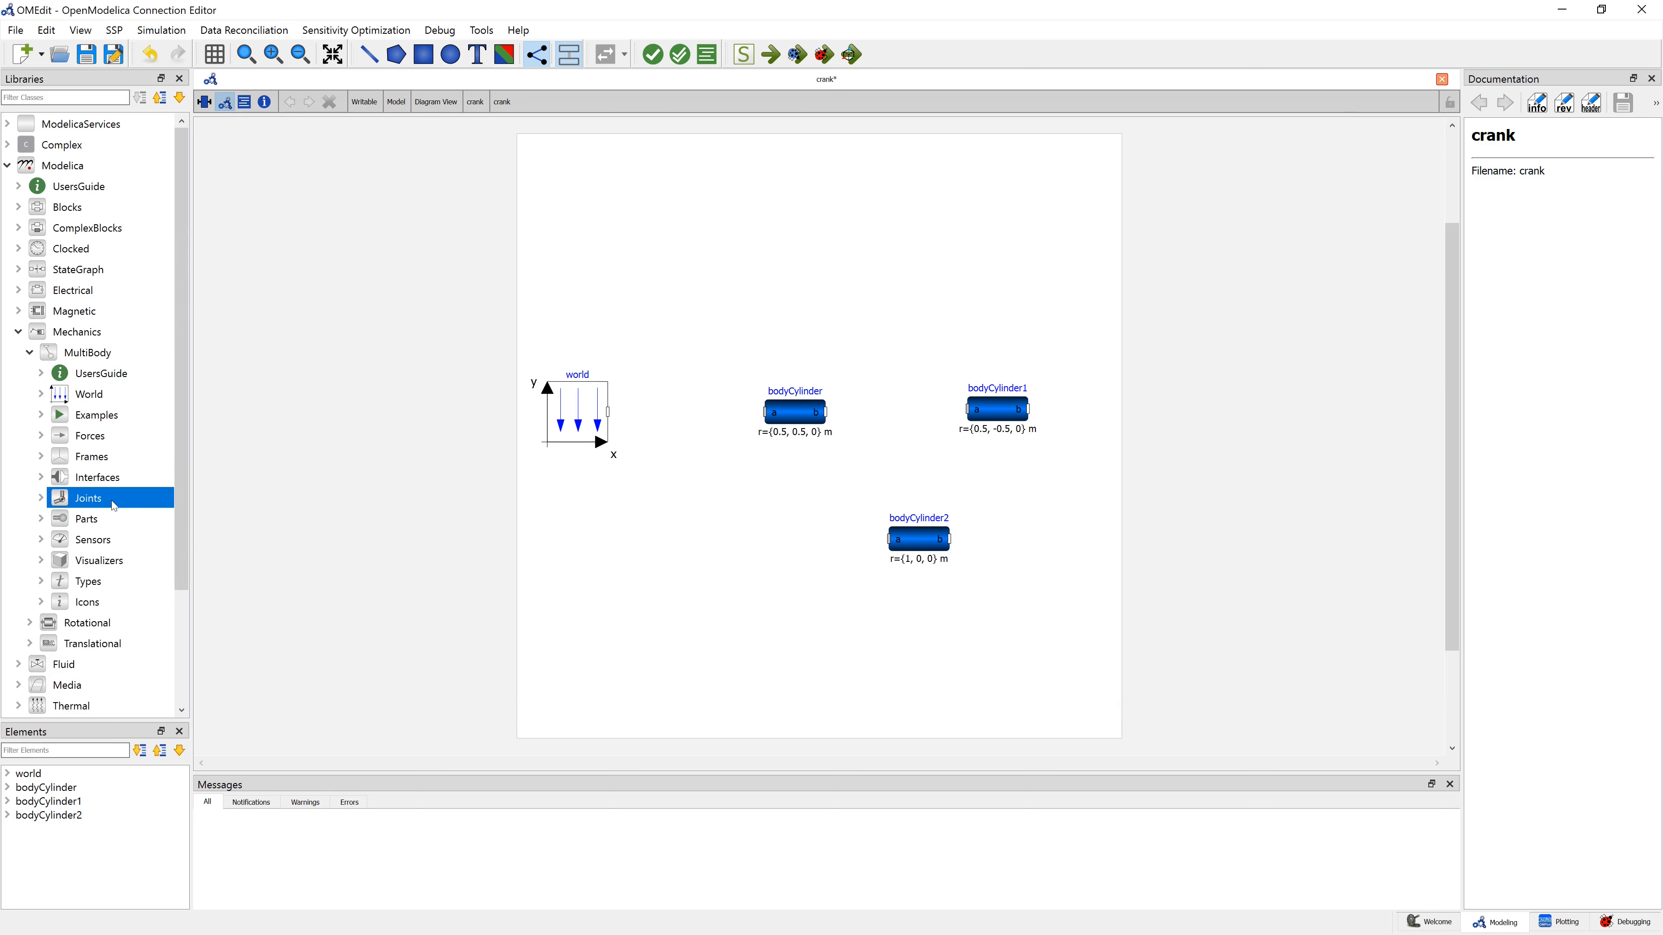
pyautogui.click(40, 498)
pyautogui.moveTo(113, 539); pyautogui.dragTo(674, 419)
pyautogui.press('Return')
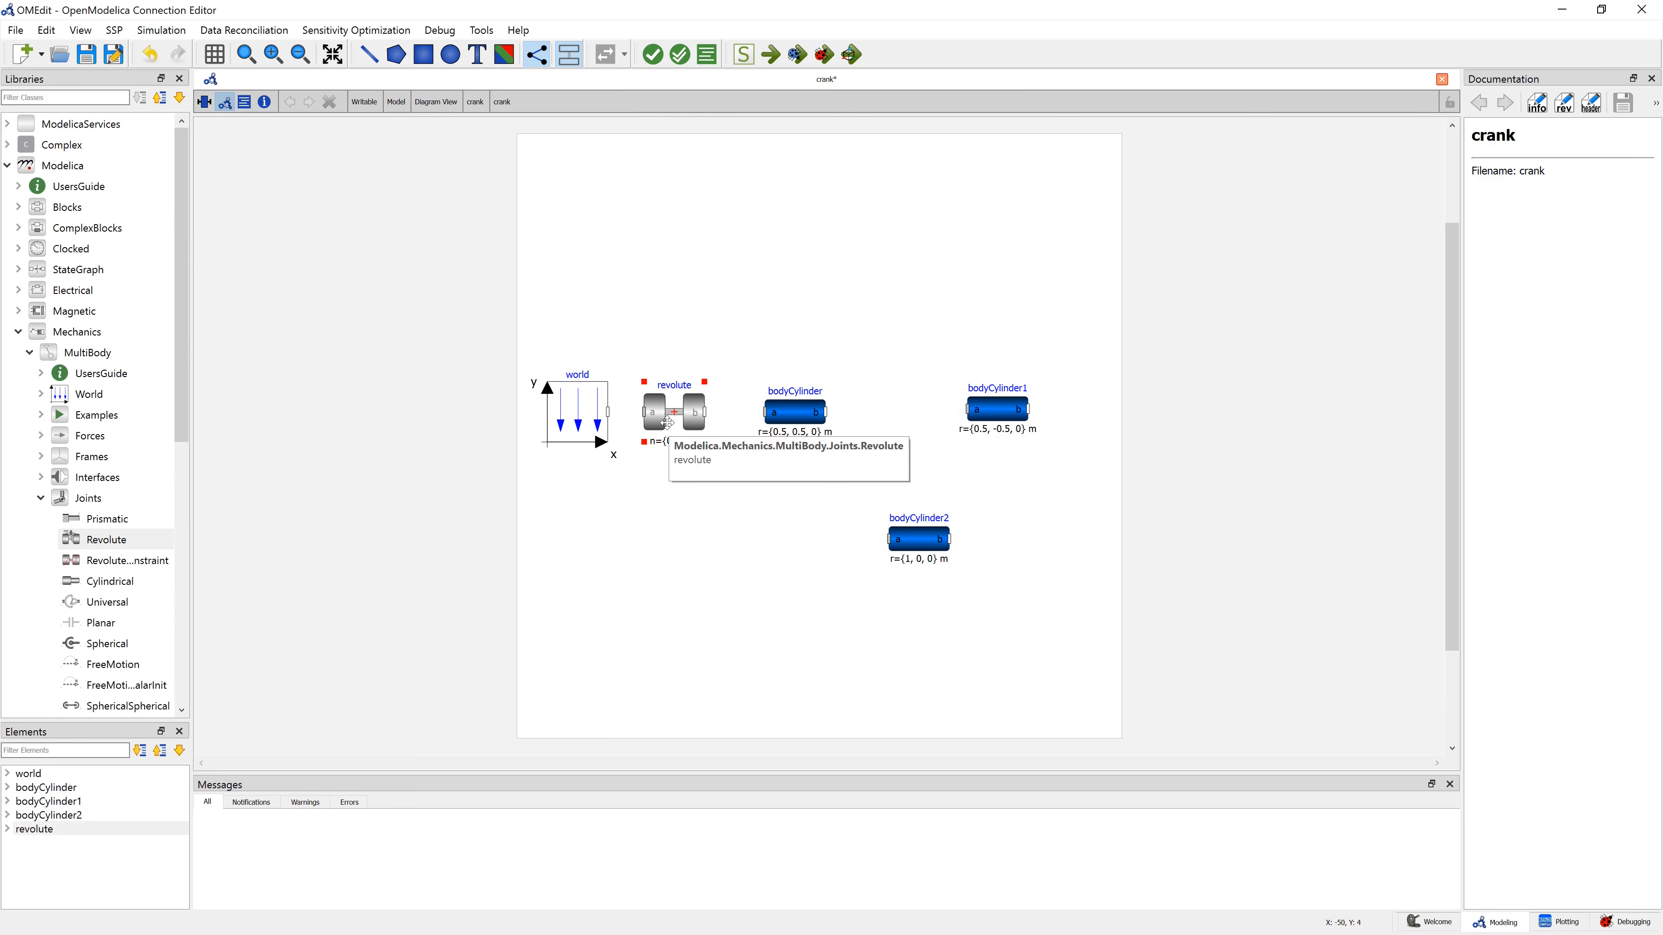
# Connect world to the revolute joint and the joint to bodyCylinder, moving the cylinder closer to the joint.
pyautogui.click(703, 523)
pyautogui.moveTo(608, 411); pyautogui.dragTo(771, 412)
pyautogui.click(794, 412)
pyautogui.click(789, 516)
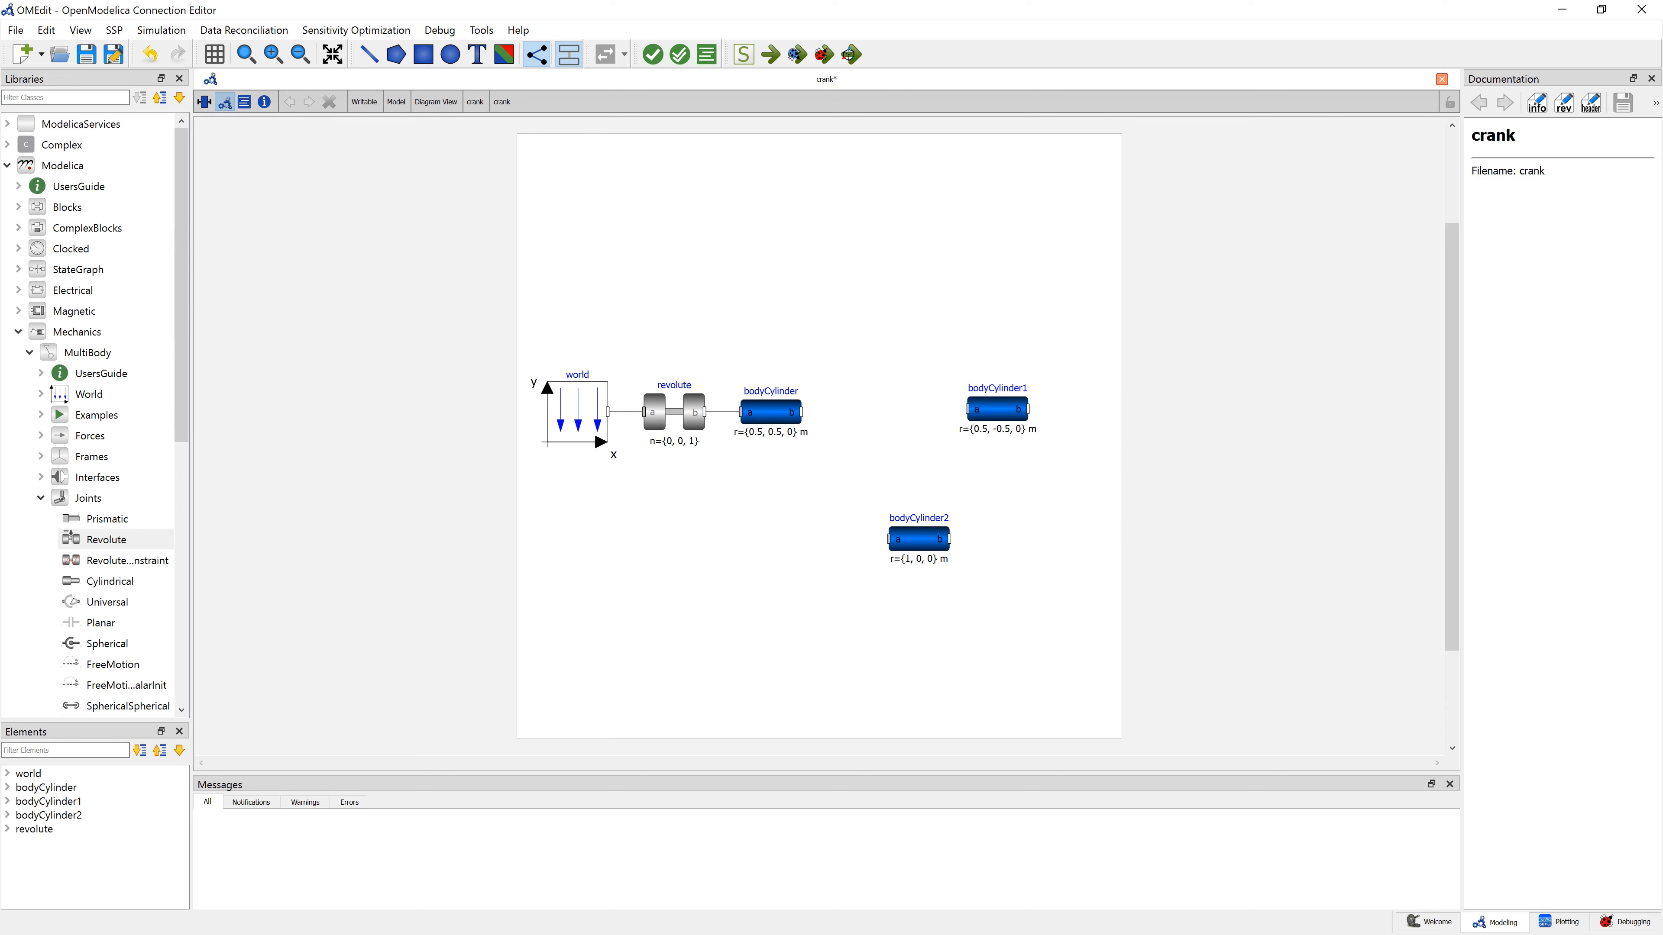
# Set the revolute joint's w.start to 10 rad/s and fix it as the initialization value.
pyautogui.doubleClick(680, 410)
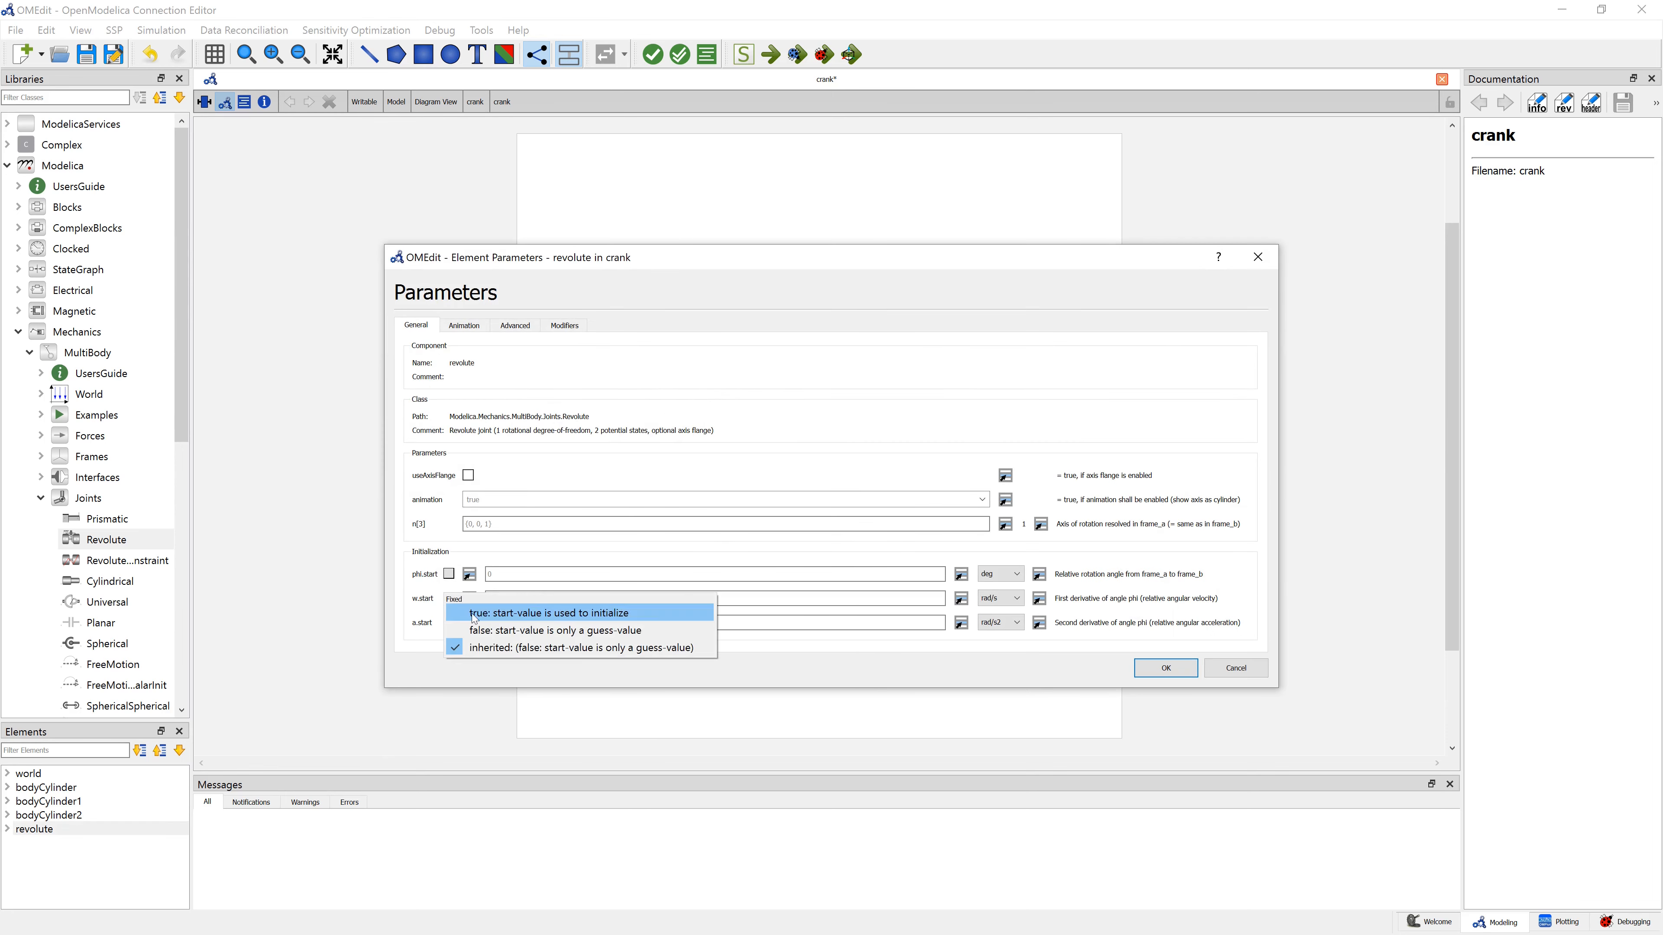
pyautogui.click(449, 599)
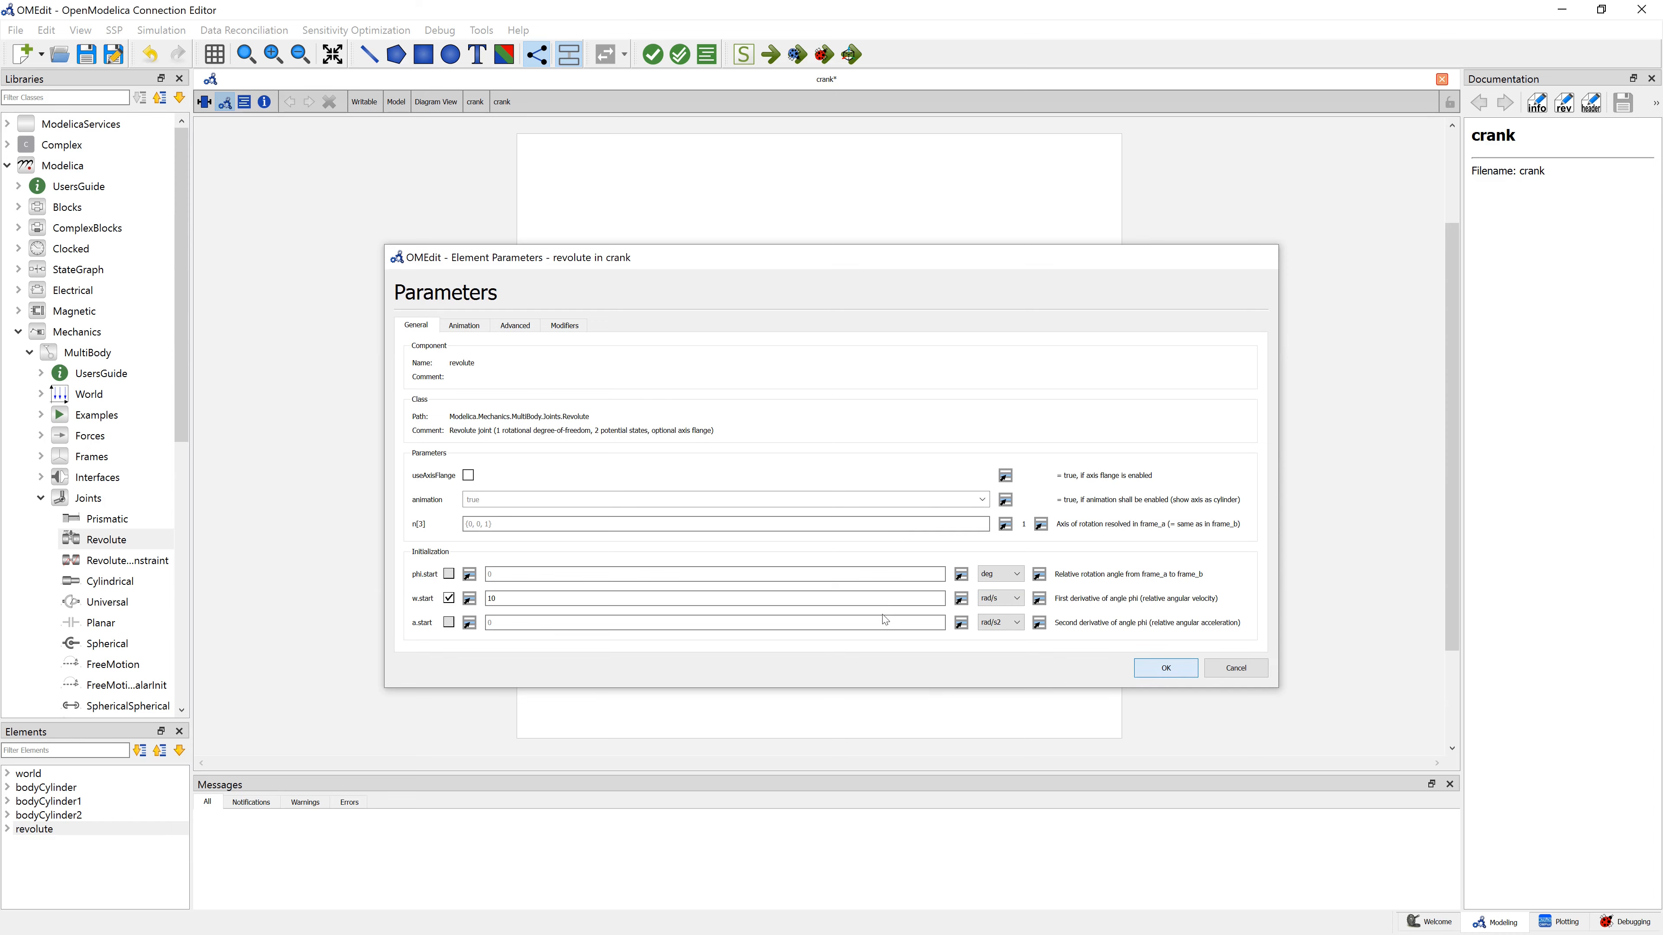
pyautogui.click(1185, 672)
pyautogui.click(847, 617)
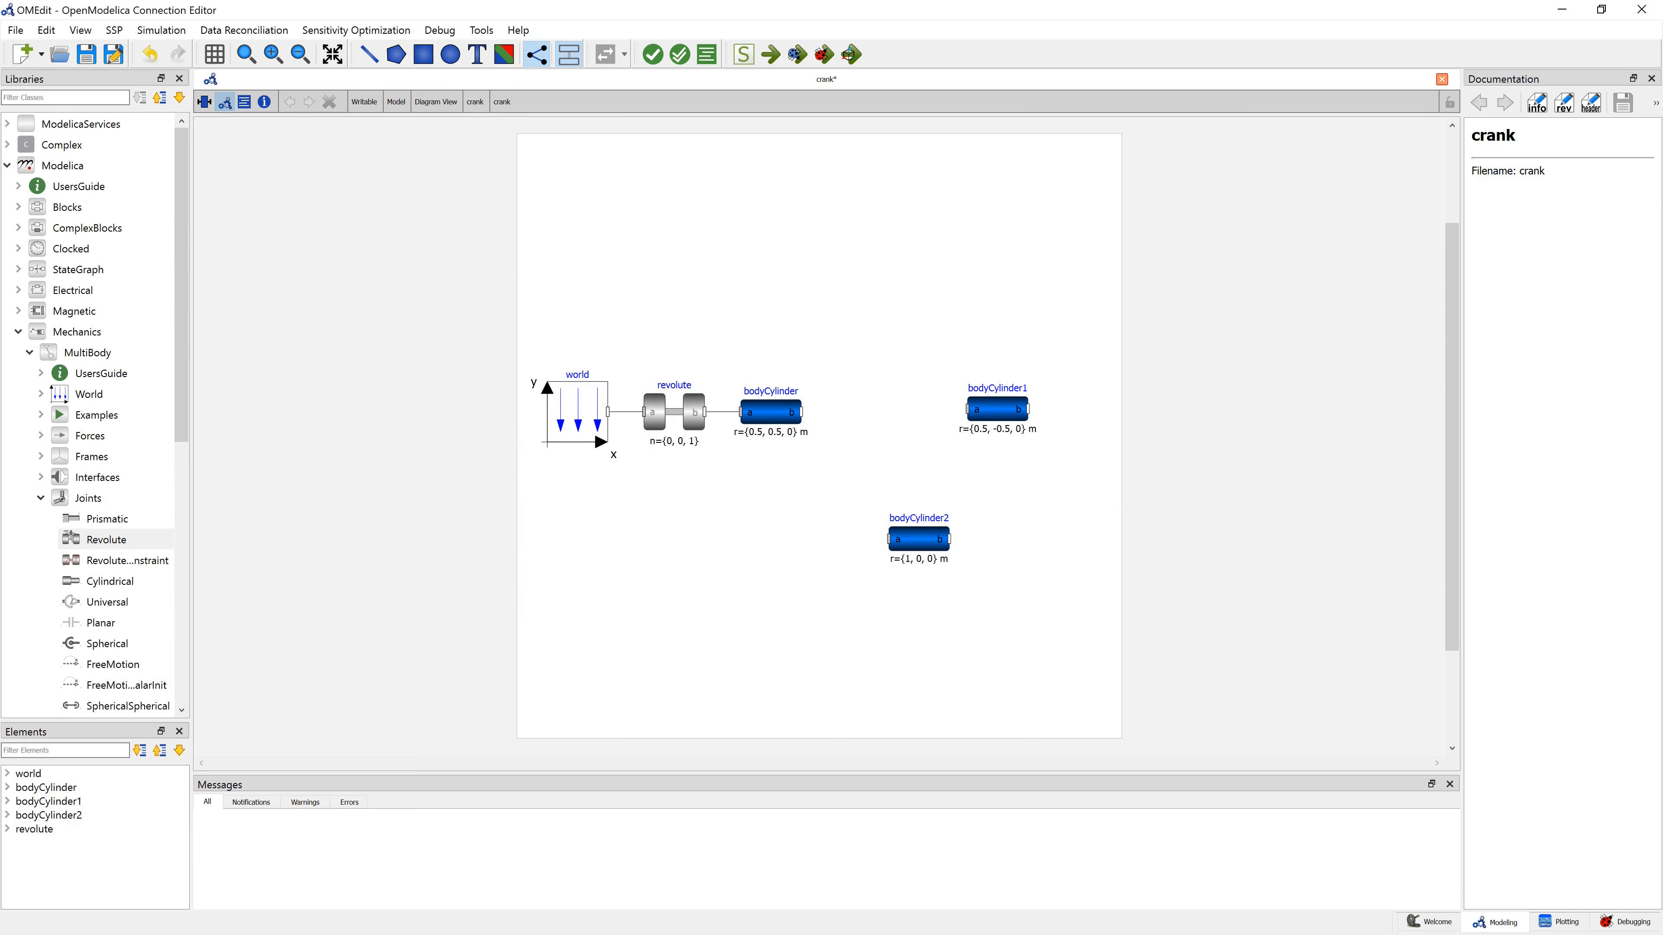
# Duplicate the revolute joint and place the copy between bodyCylinder and bodyCylinder1.
pyautogui.click(700, 440)
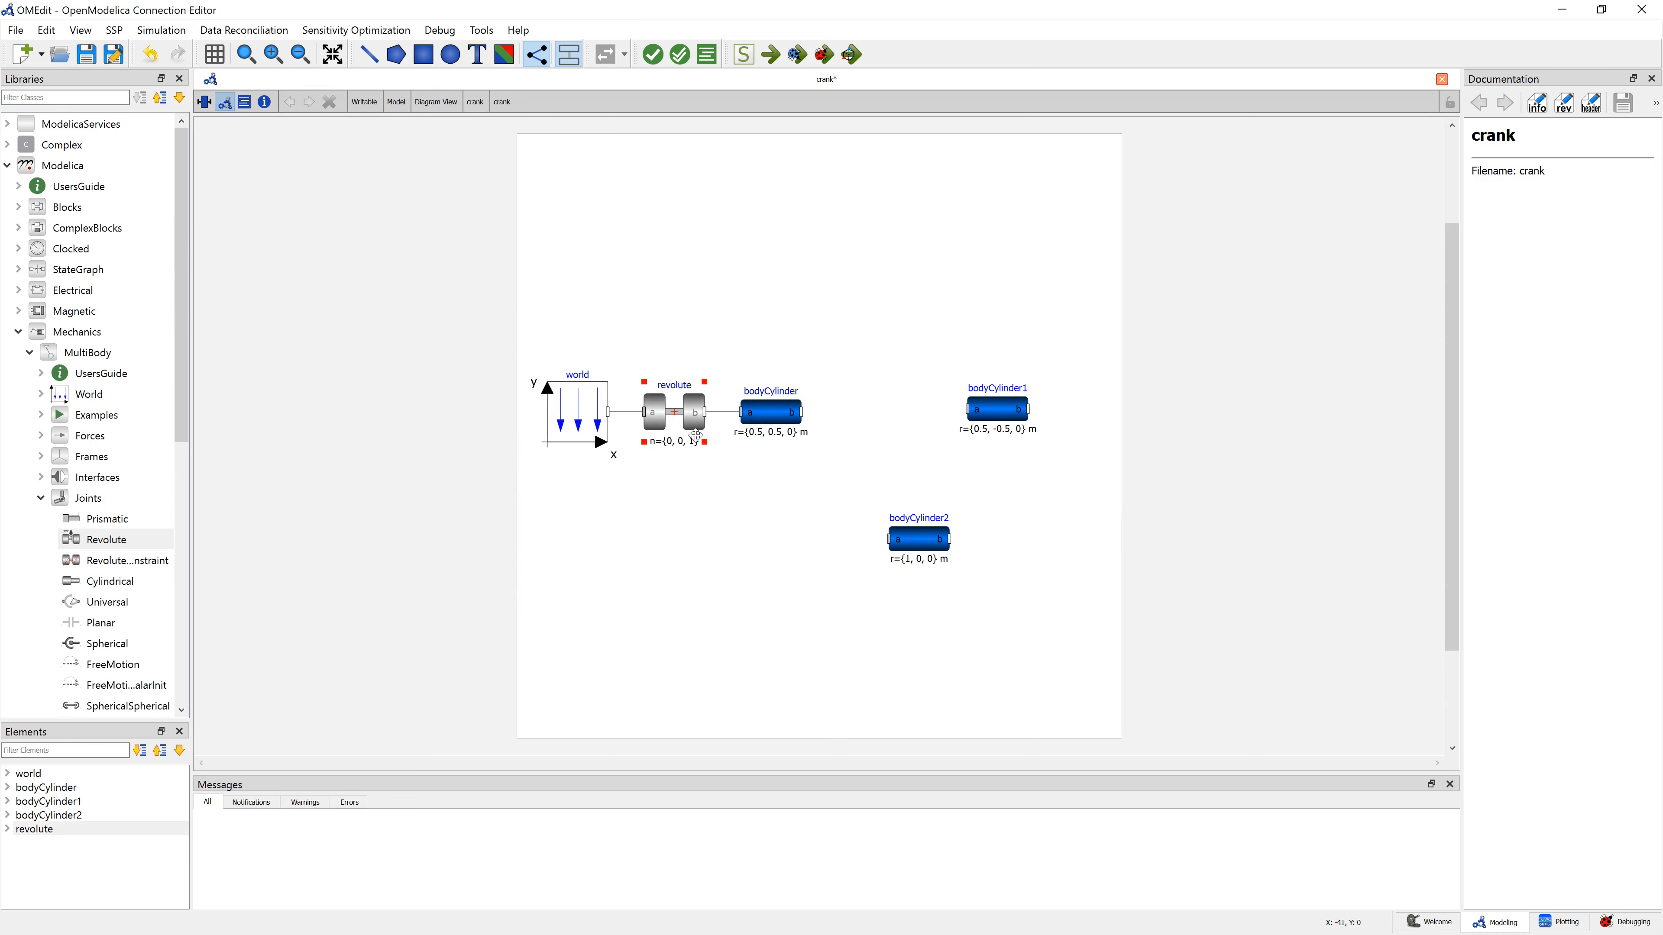
pyautogui.hotkey('ctrl', 'd')
pyautogui.moveTo(758, 503); pyautogui.dragTo(823, 411)
pyautogui.click(857, 497)
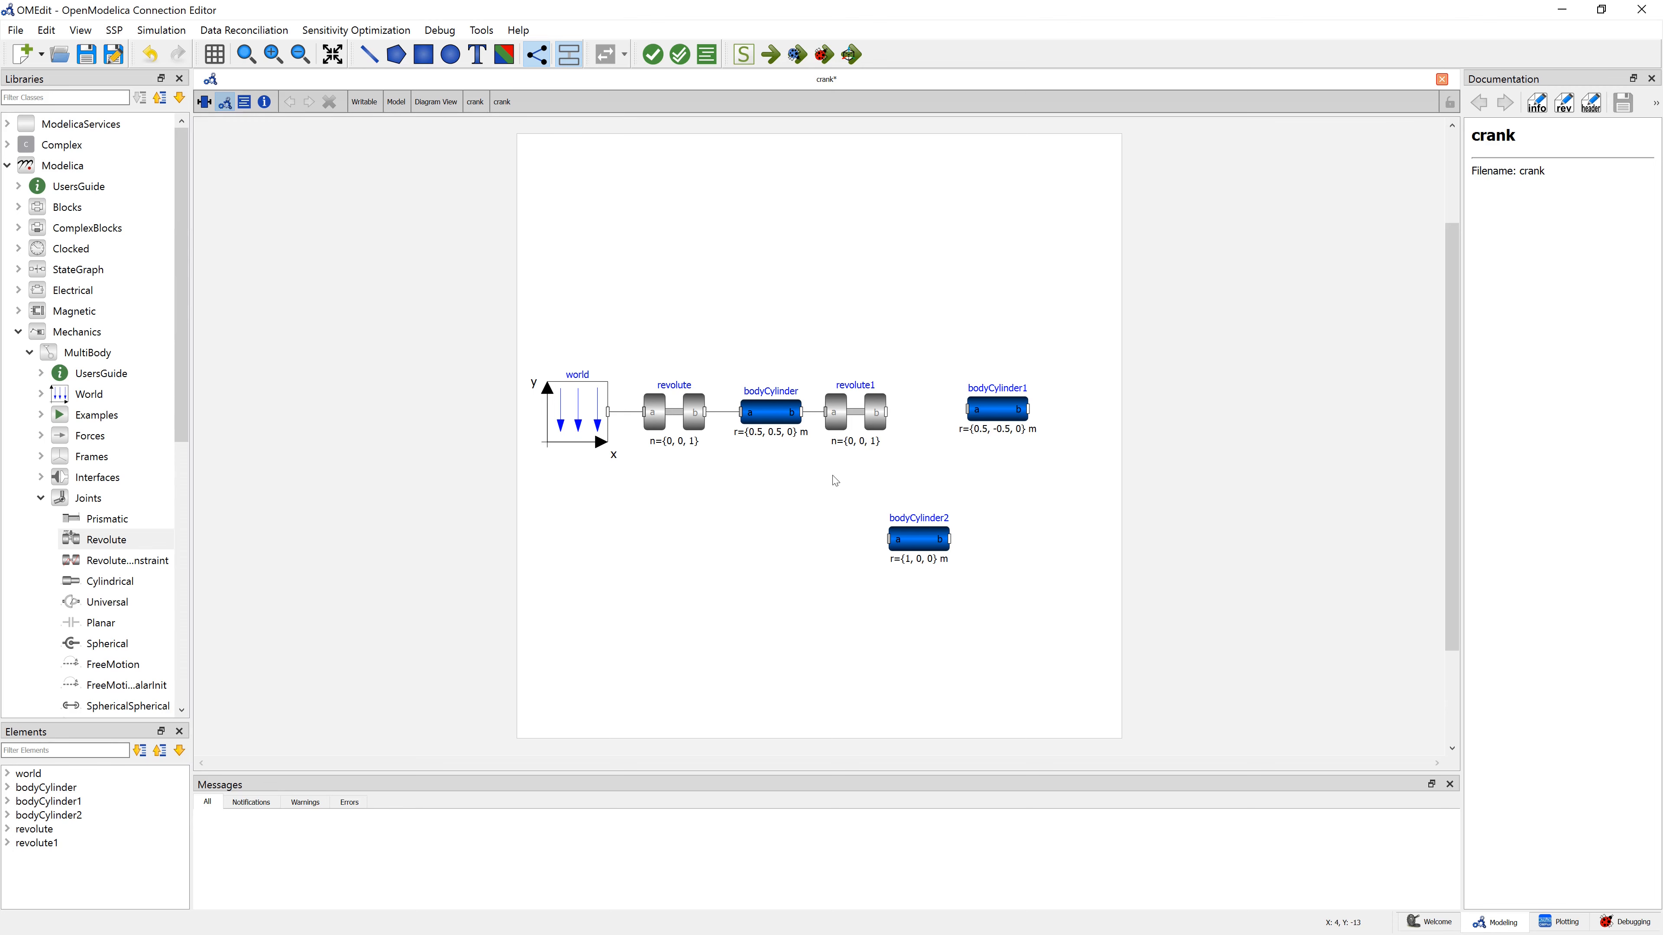
# Clear revolute1's w.start value and set its fixed option back to inherited.
pyautogui.click(860, 412)
pyautogui.doubleClick(859, 413)
pyautogui.click(449, 598)
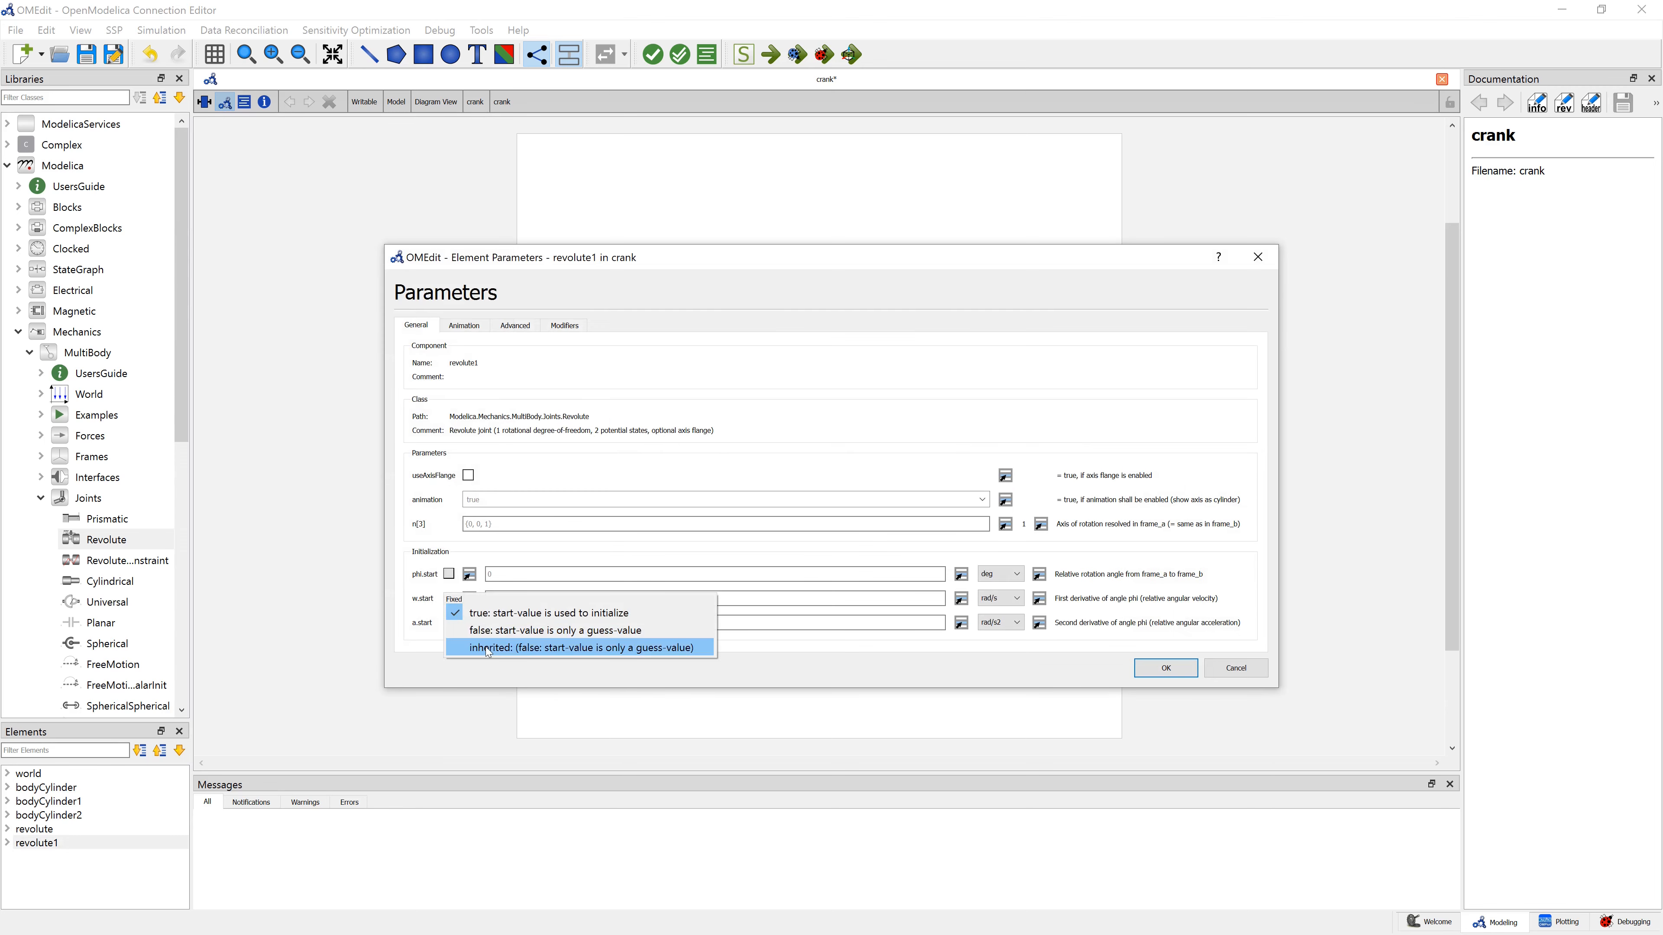
pyautogui.click(487, 649)
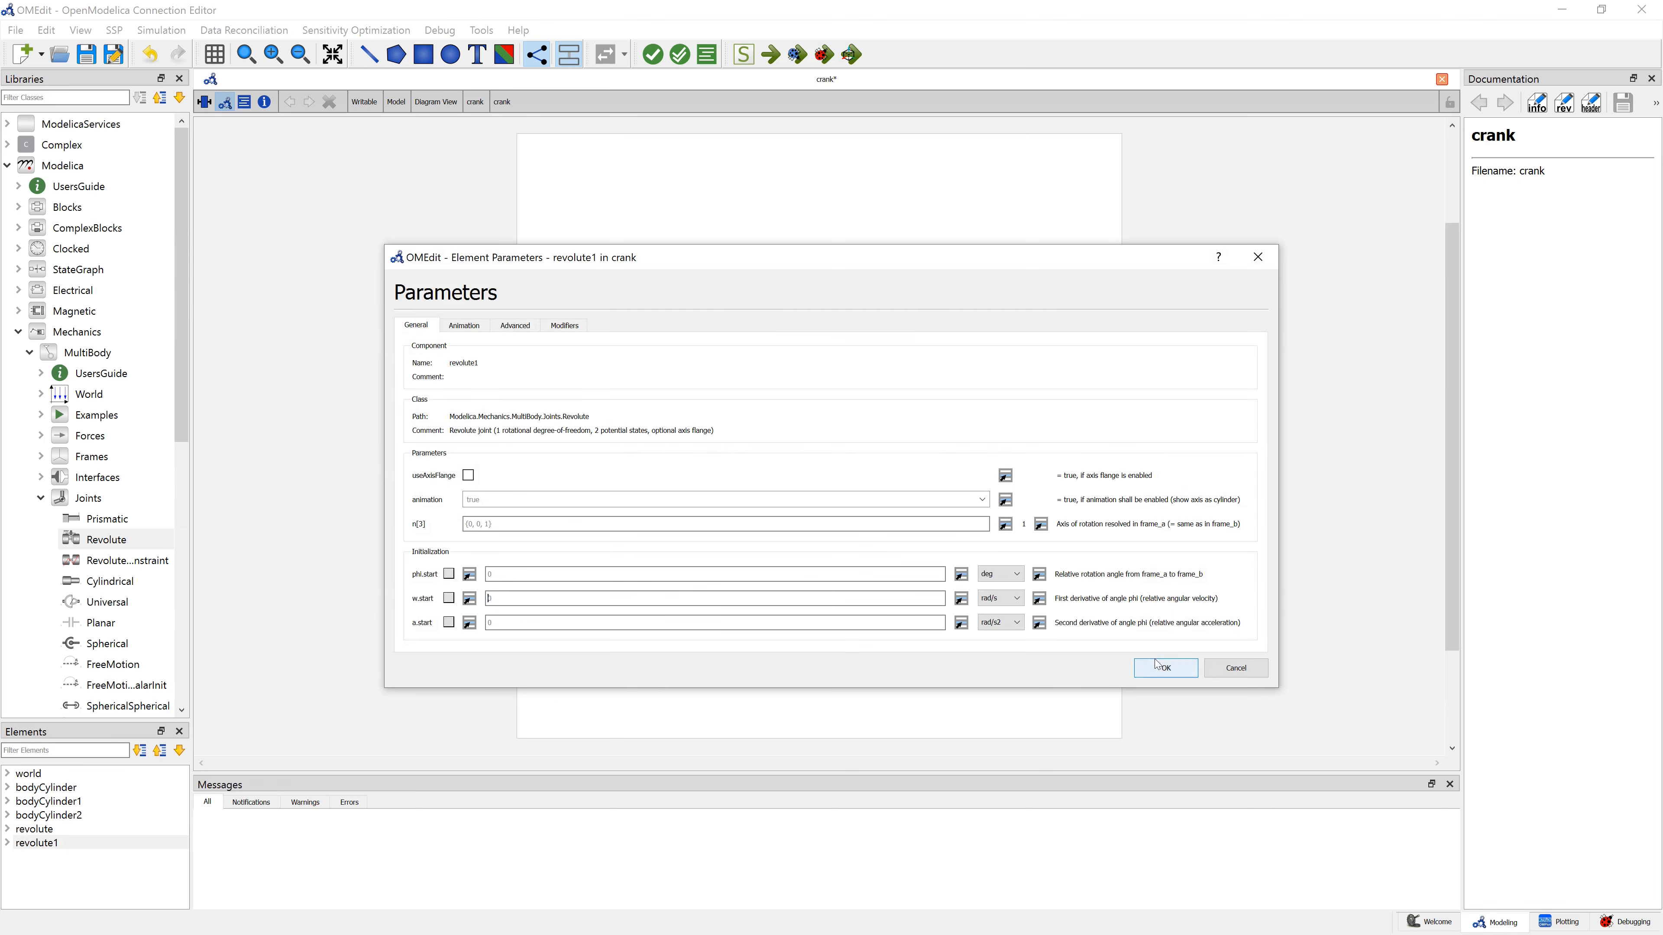
pyautogui.click(1165, 668)
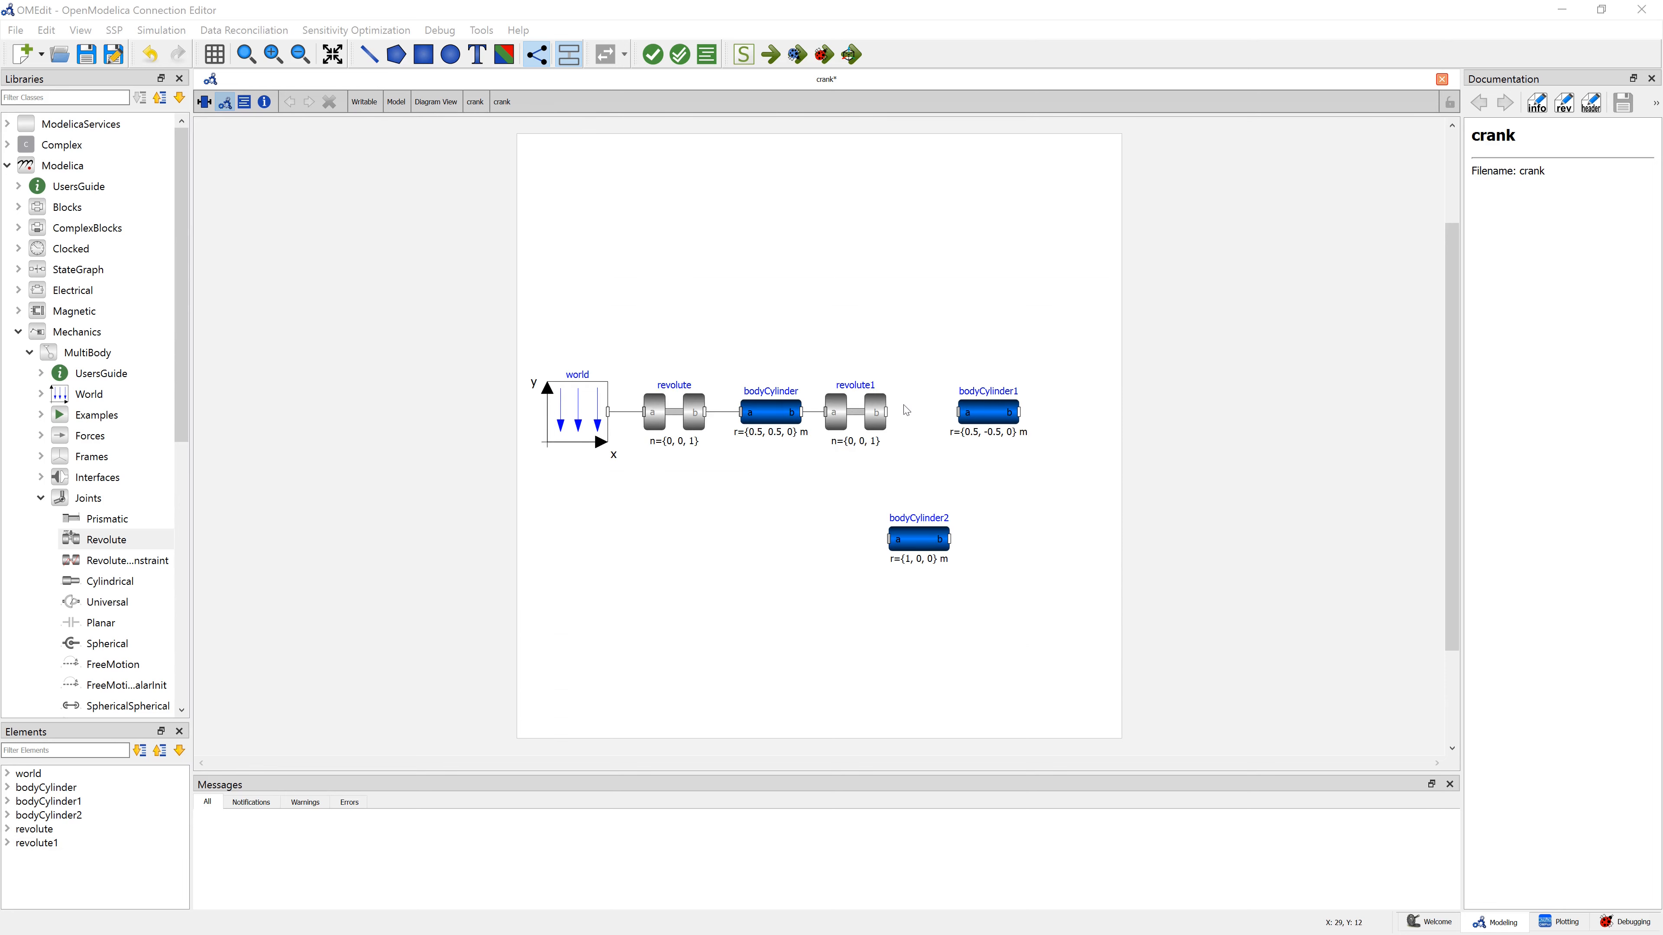
# Connect revolute1 to bodyCylinder1 and move that cylinder closer to the joint.
pyautogui.moveTo(885, 412); pyautogui.dragTo(950, 409)
pyautogui.click(1043, 488)
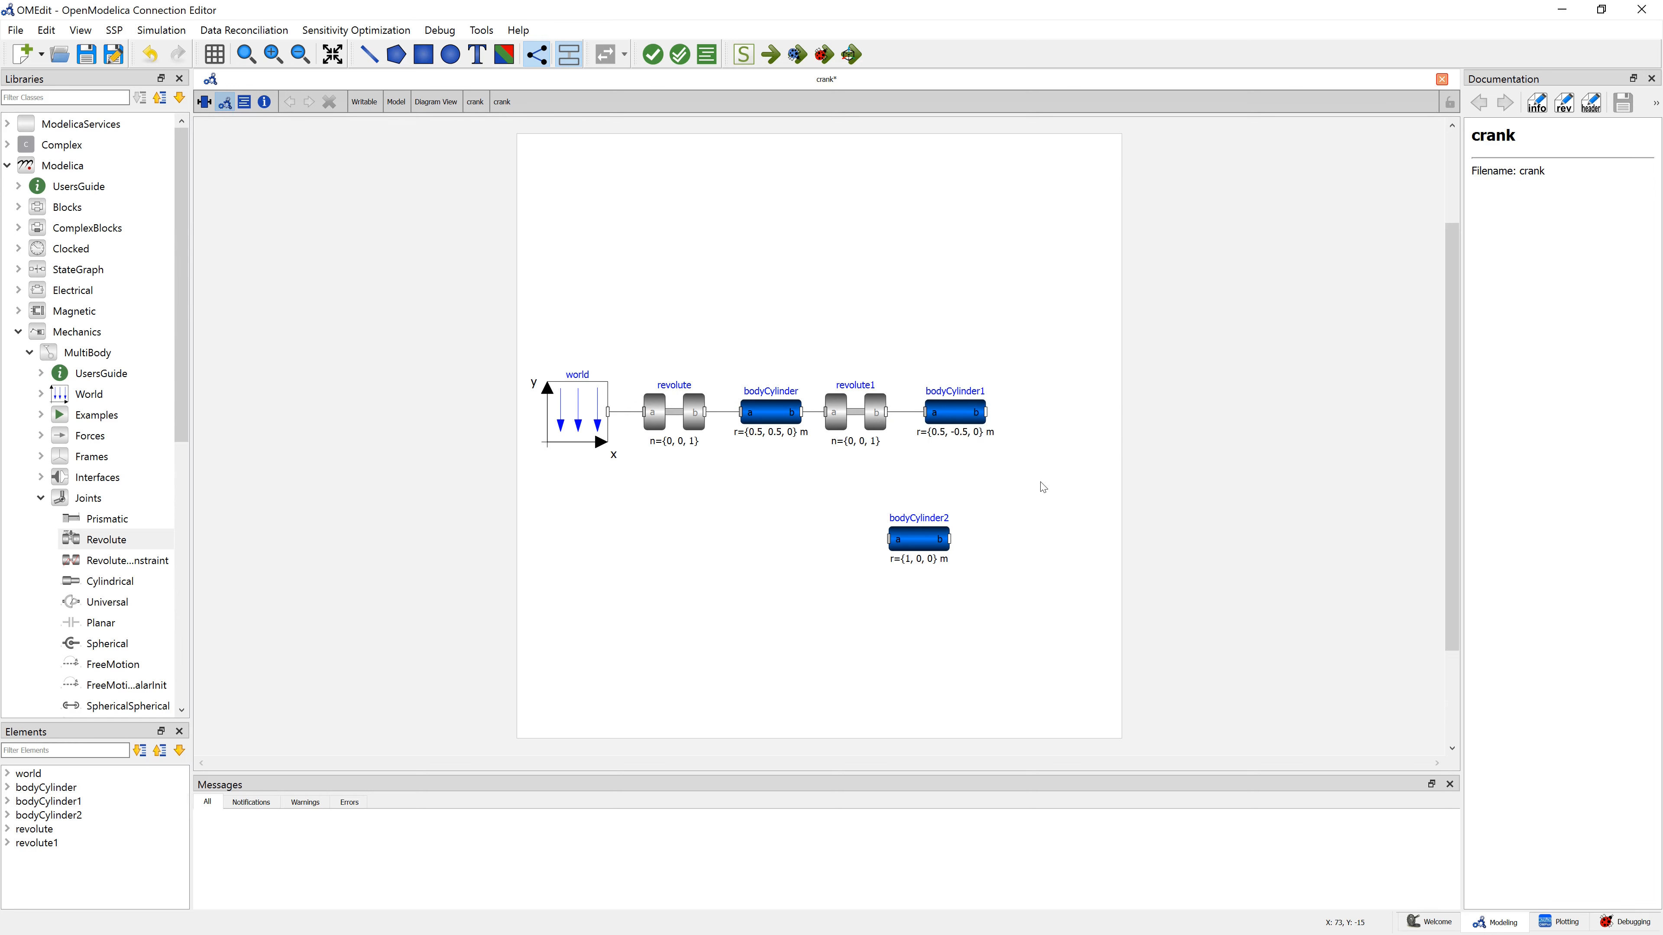
# Copy revolute1 and place the new joint below bodyCylinder, to the left of bodyCylinder2.
pyautogui.click(873, 430)
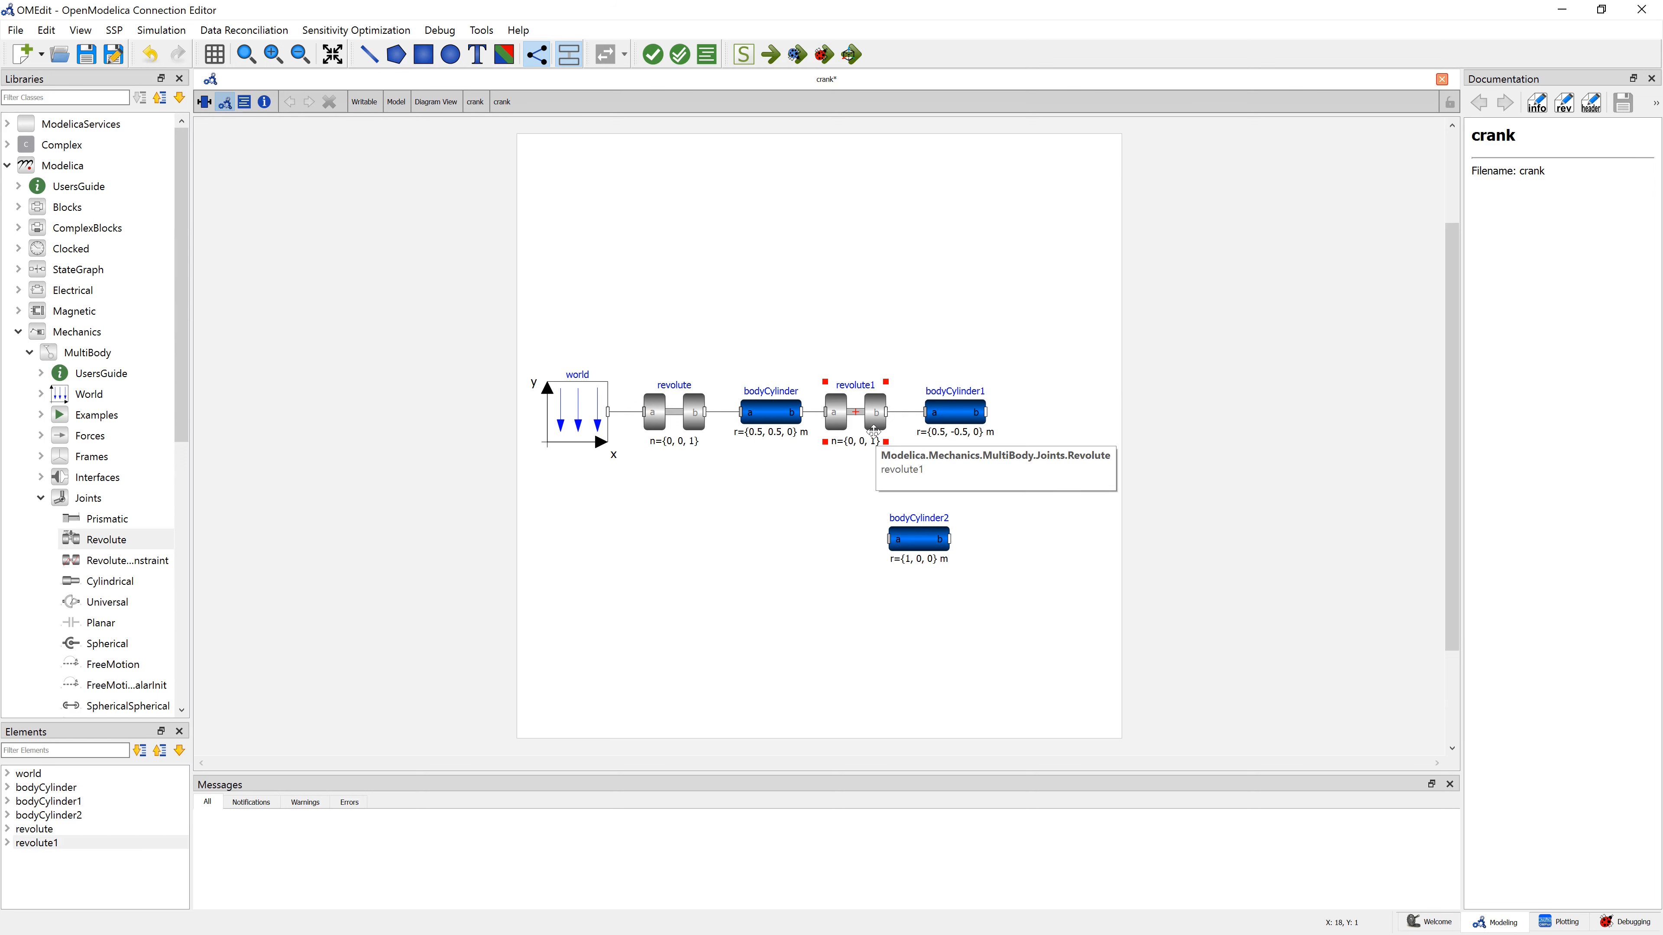
pyautogui.hotkey('ctrl', 'v')
pyautogui.moveTo(921, 459); pyautogui.dragTo(788, 525)
pyautogui.click(936, 617)
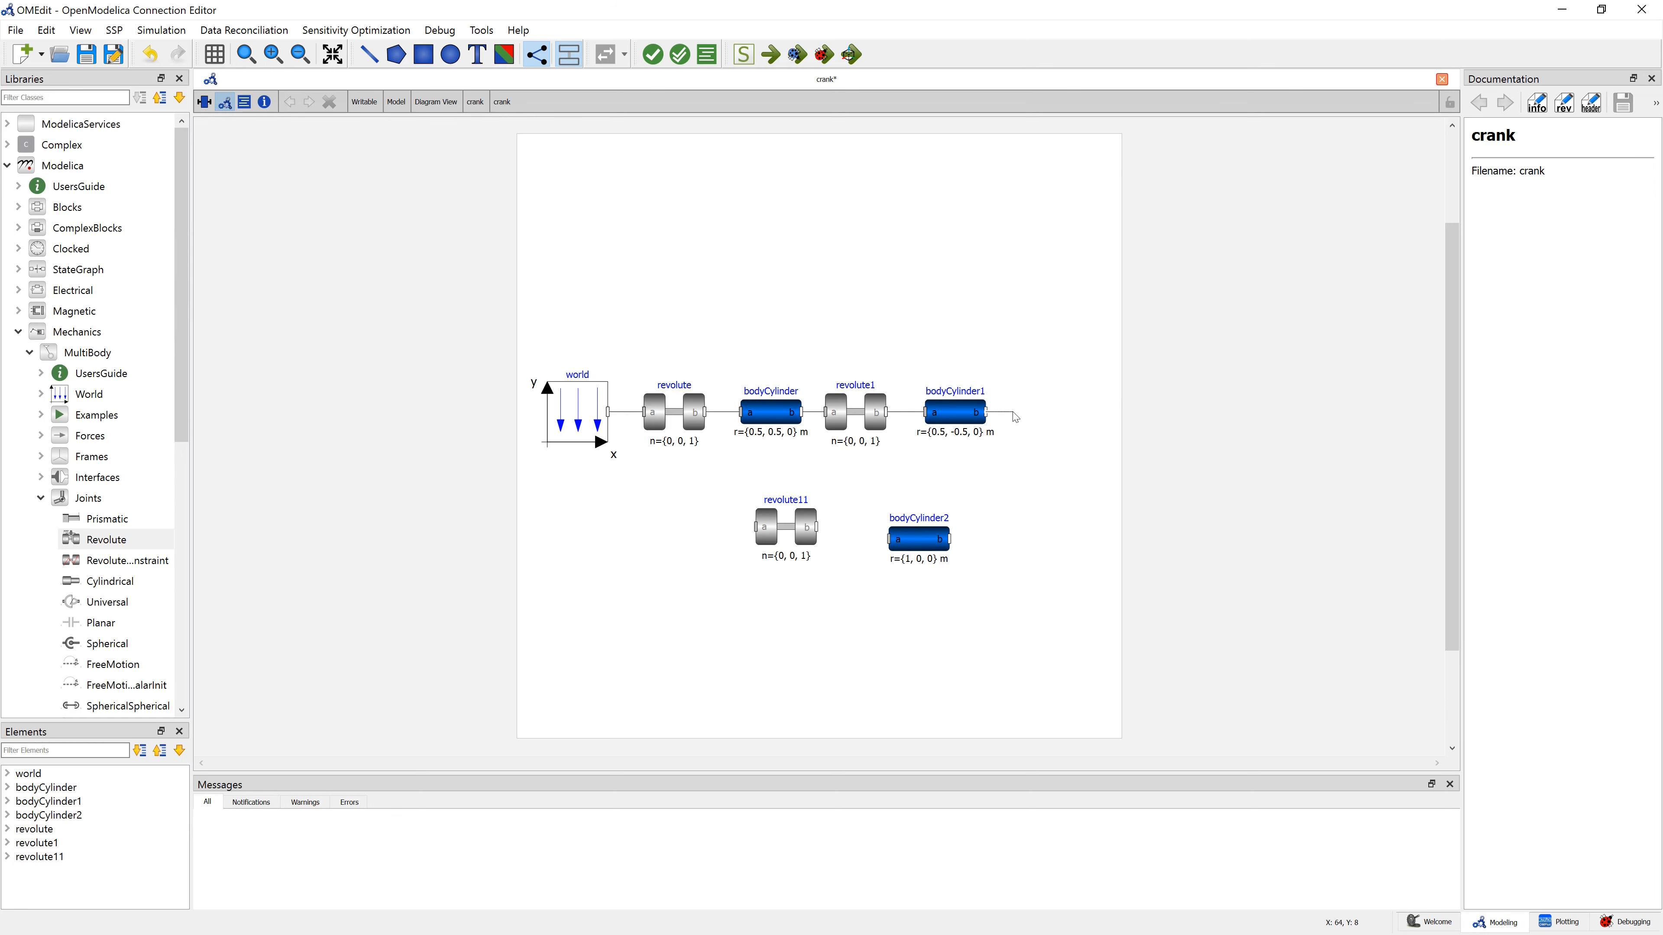
# Connect bodyCylinder1 to revolute11, and bring bodyCylinder2 next to revolute11 and connect the two.
pyautogui.click(1013, 484)
pyautogui.moveTo(917, 540); pyautogui.dragTo(853, 528)
pyautogui.click(930, 581)
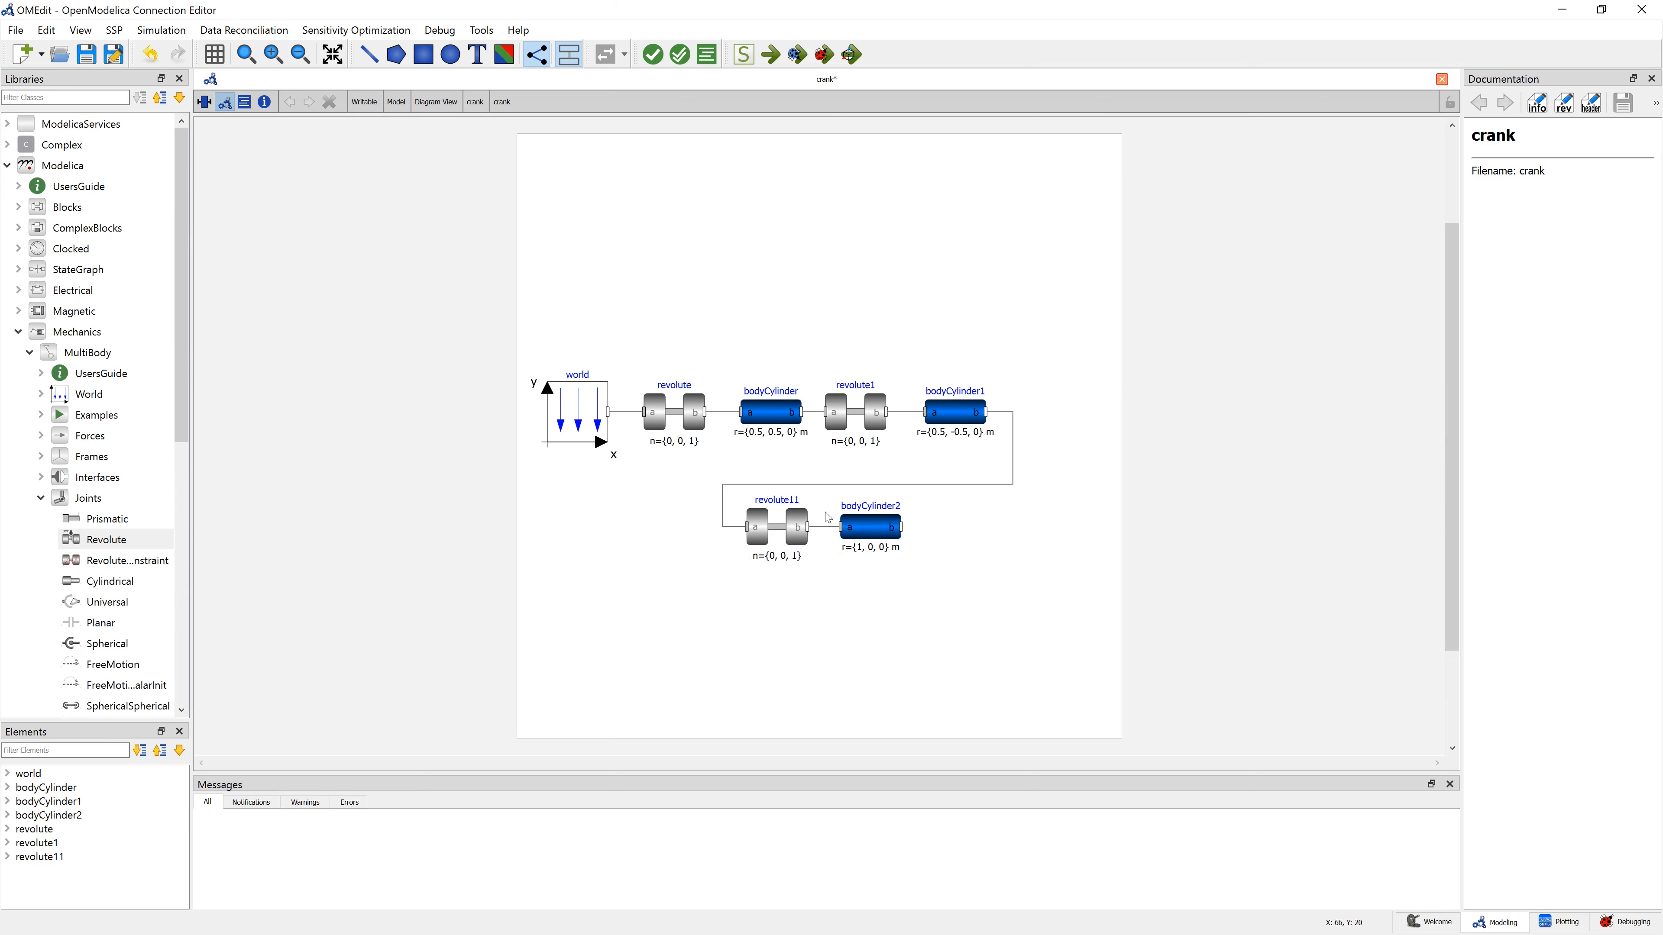
# Add a Prismatic joint with its default name to the right of bodyCylinder2 and connect the cylinder to it.
pyautogui.click(148, 519)
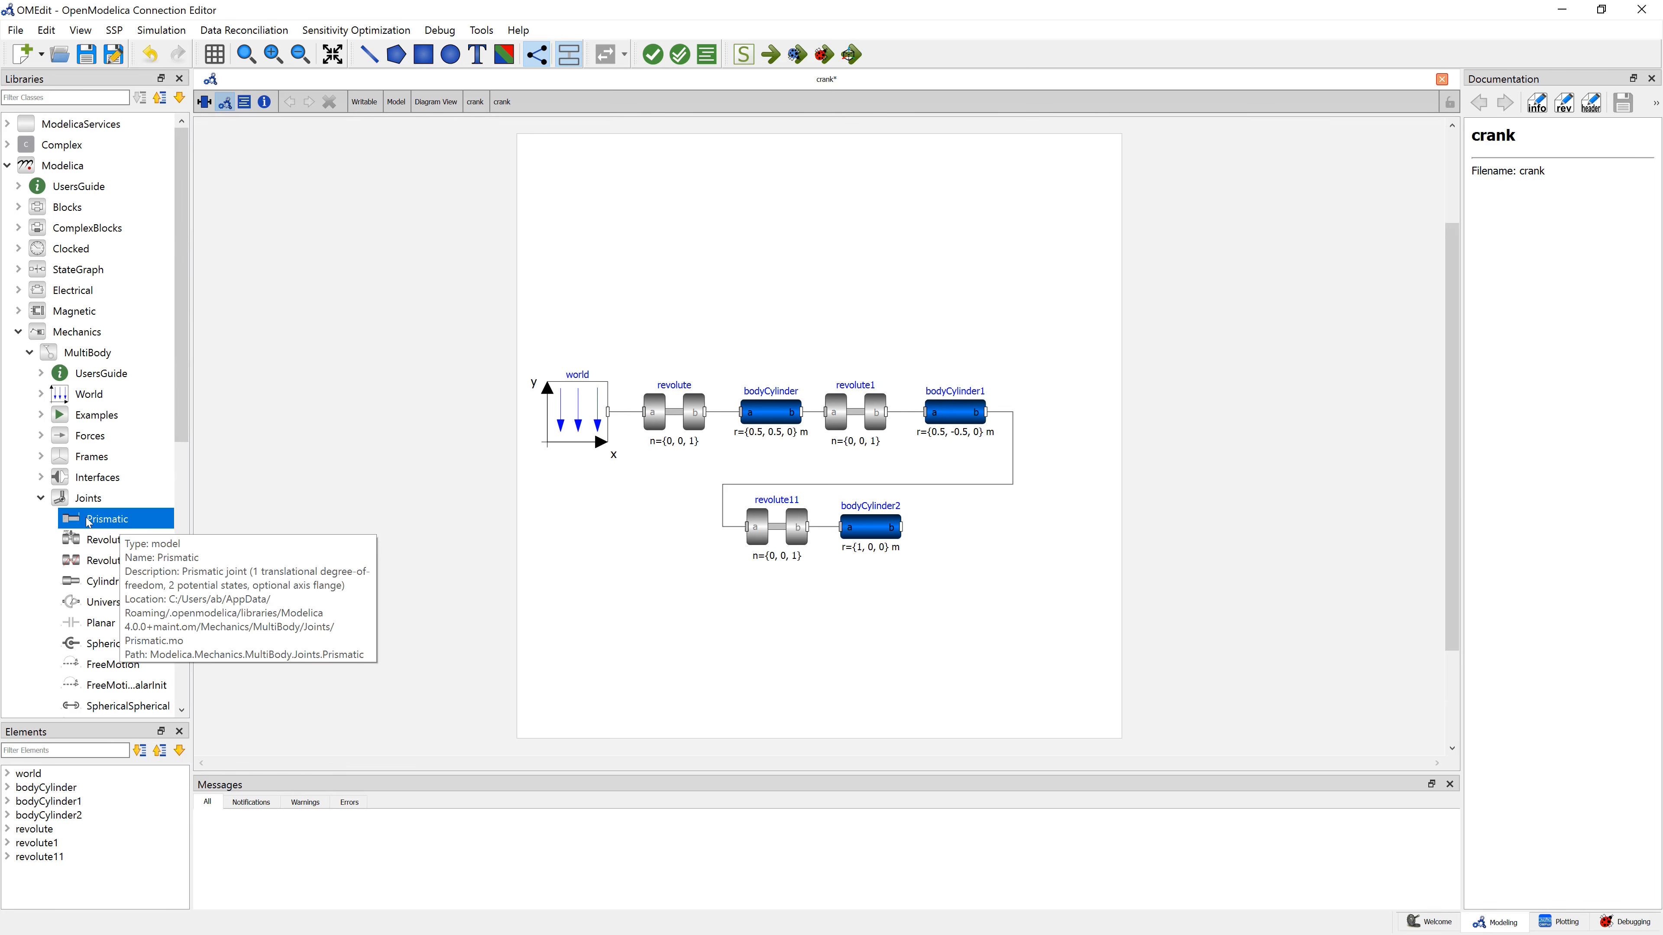
pyautogui.moveTo(121, 524); pyautogui.dragTo(972, 534)
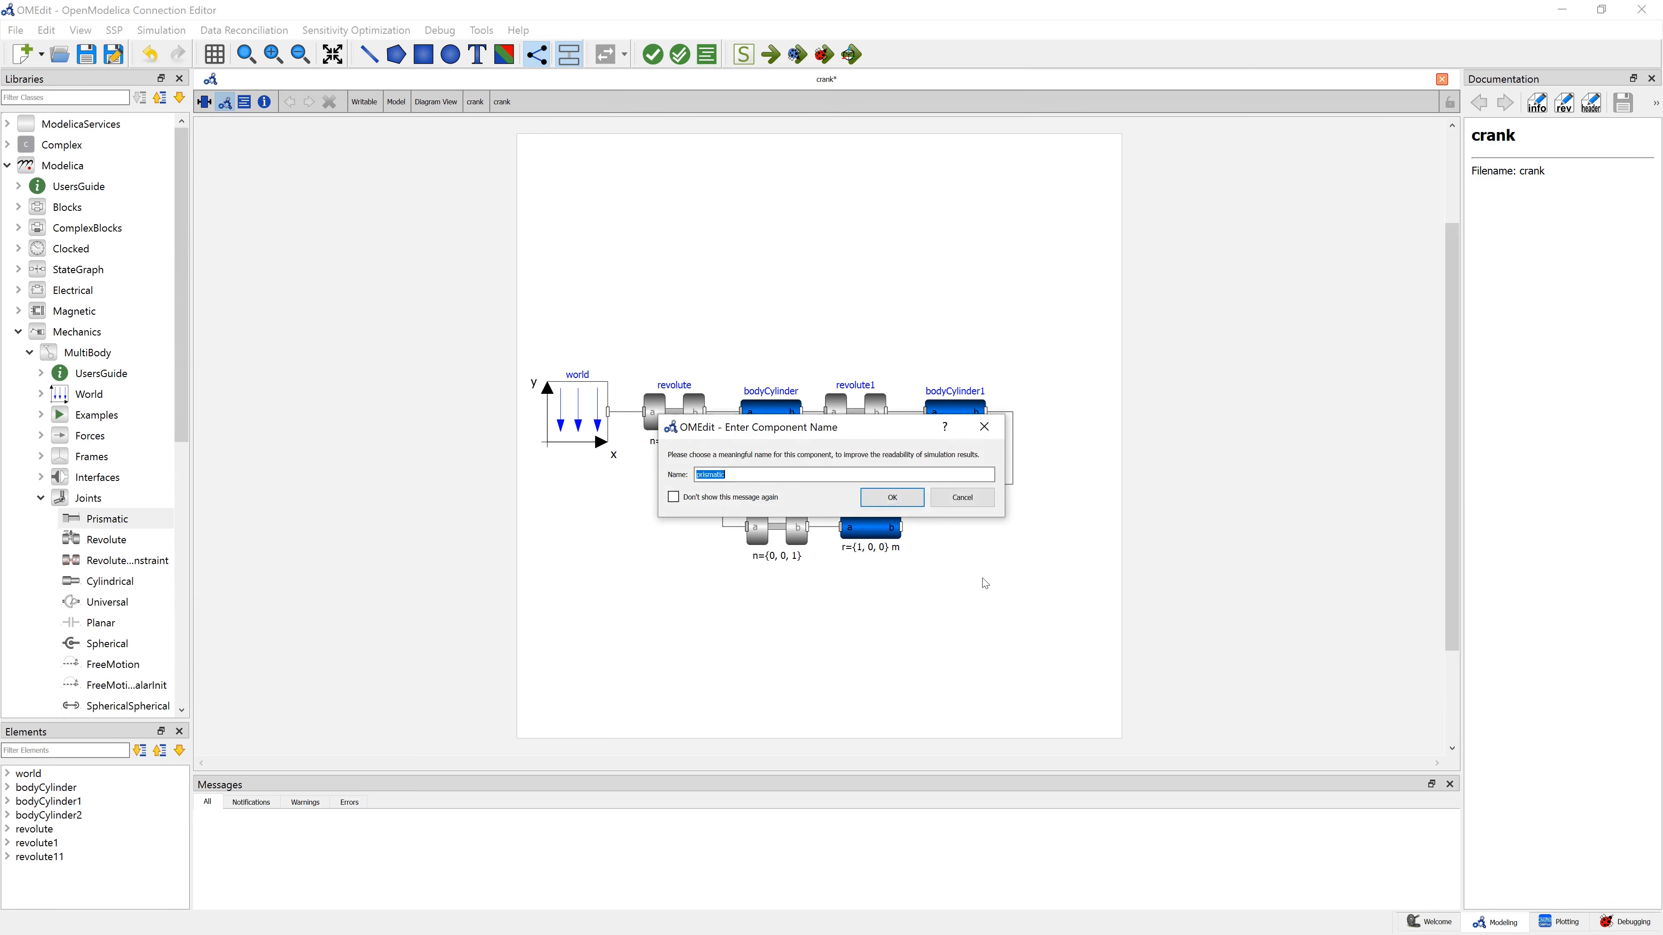
pyautogui.click(891, 498)
pyautogui.click(930, 536)
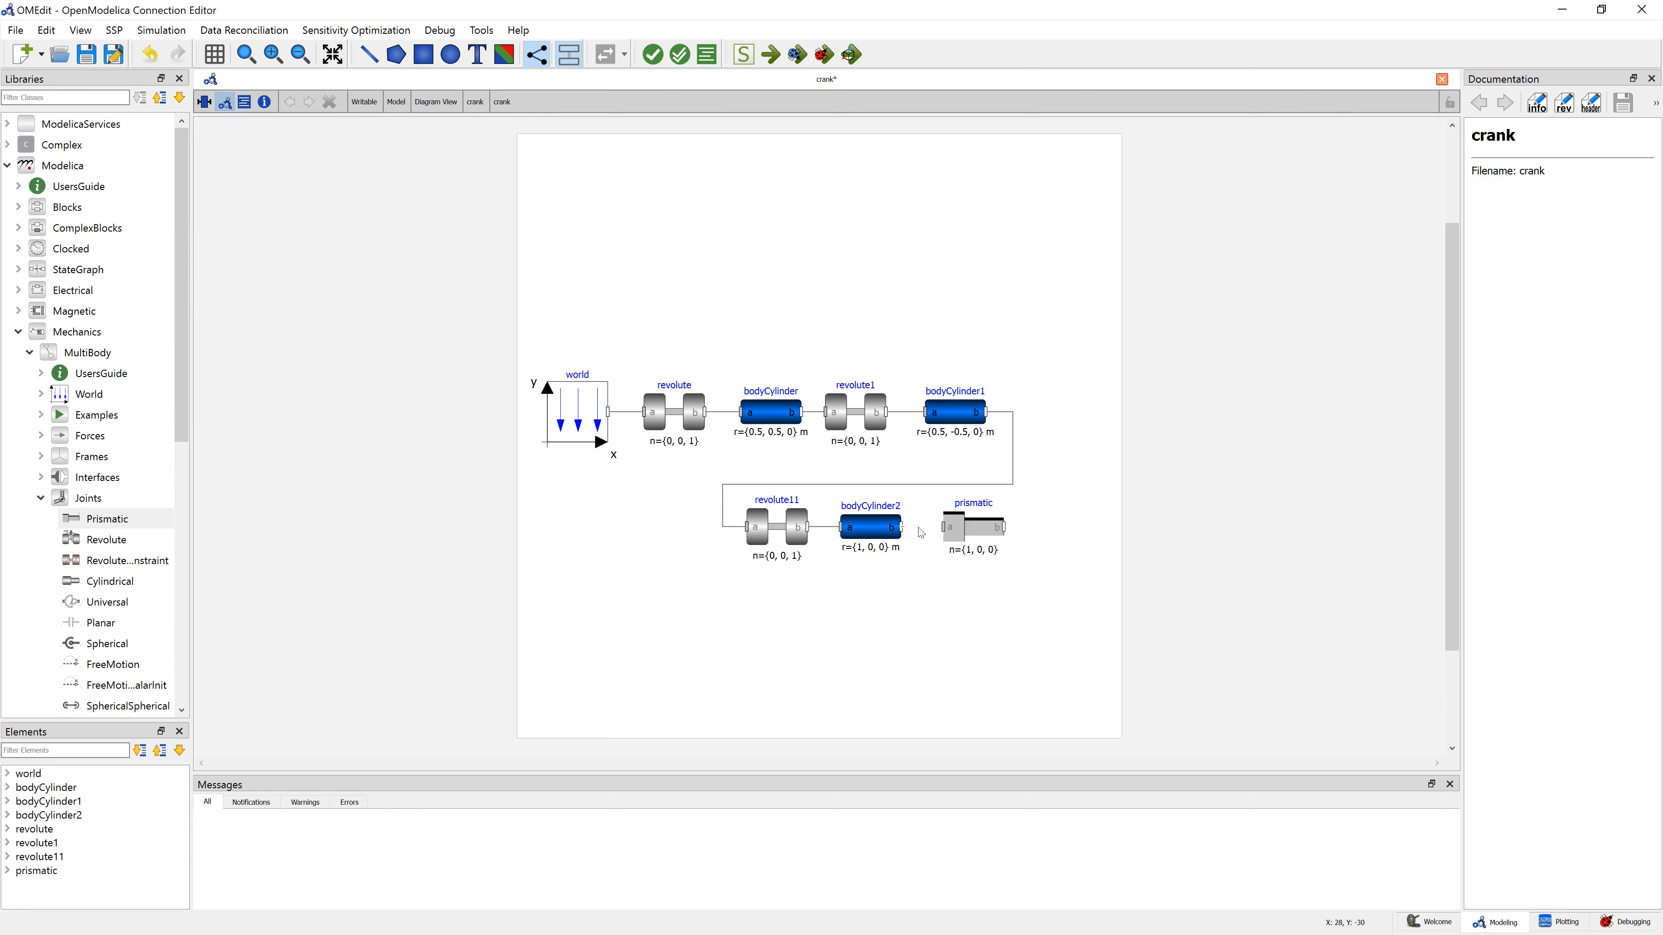
pyautogui.moveTo(902, 529); pyautogui.dragTo(944, 527)
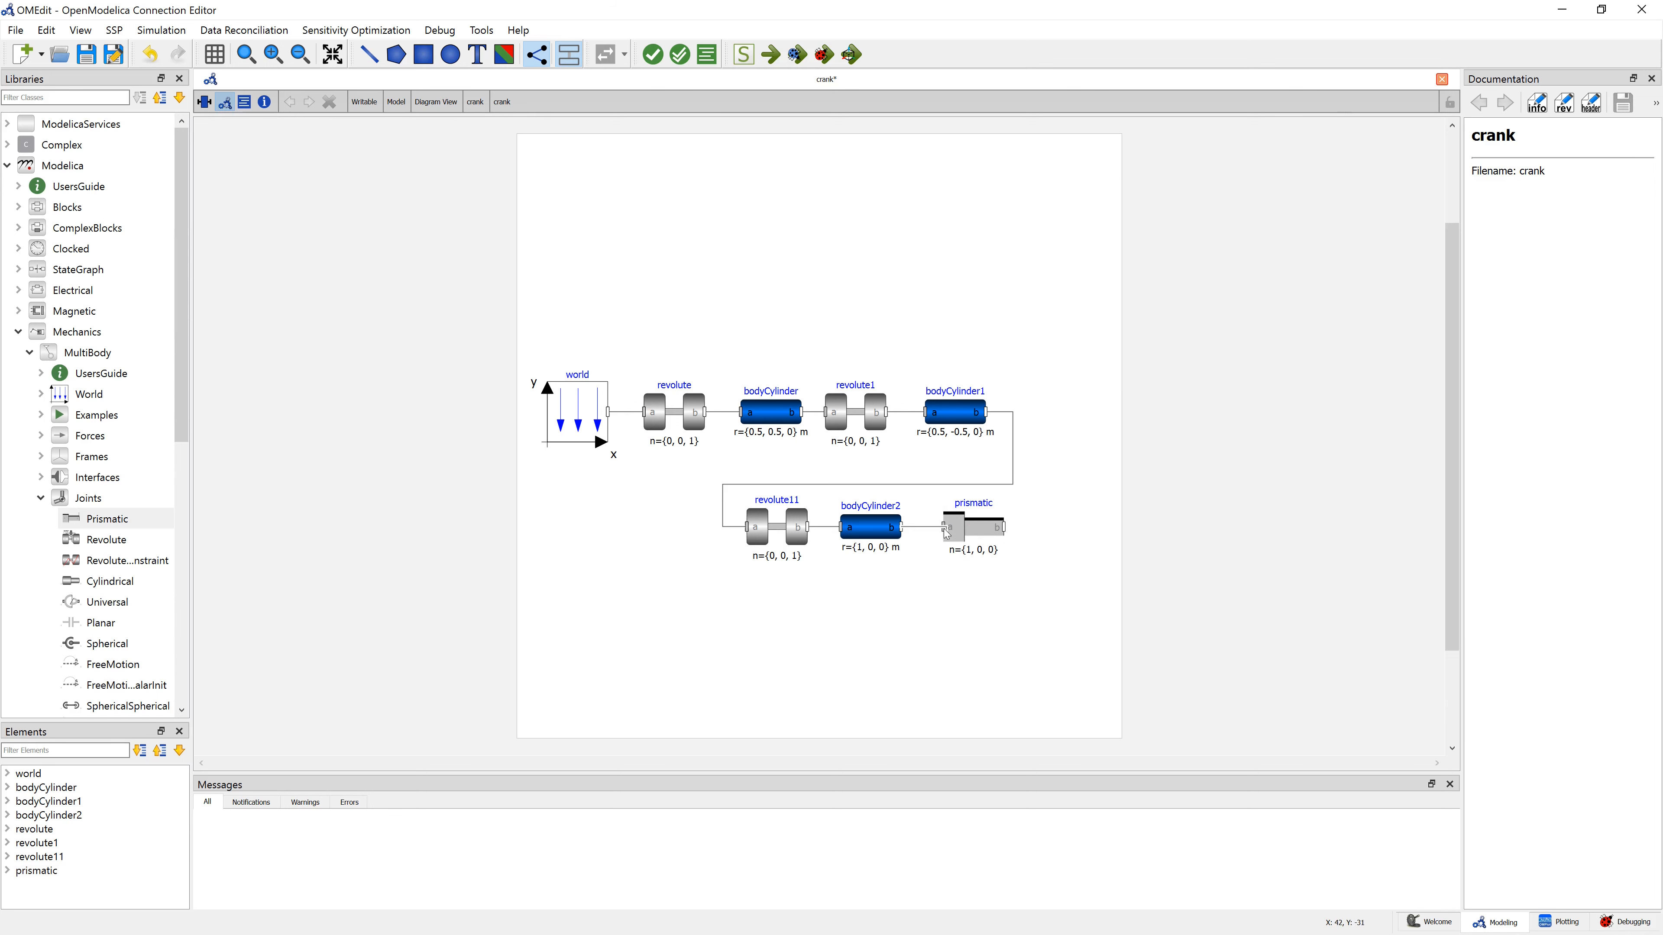
pyautogui.click(980, 557)
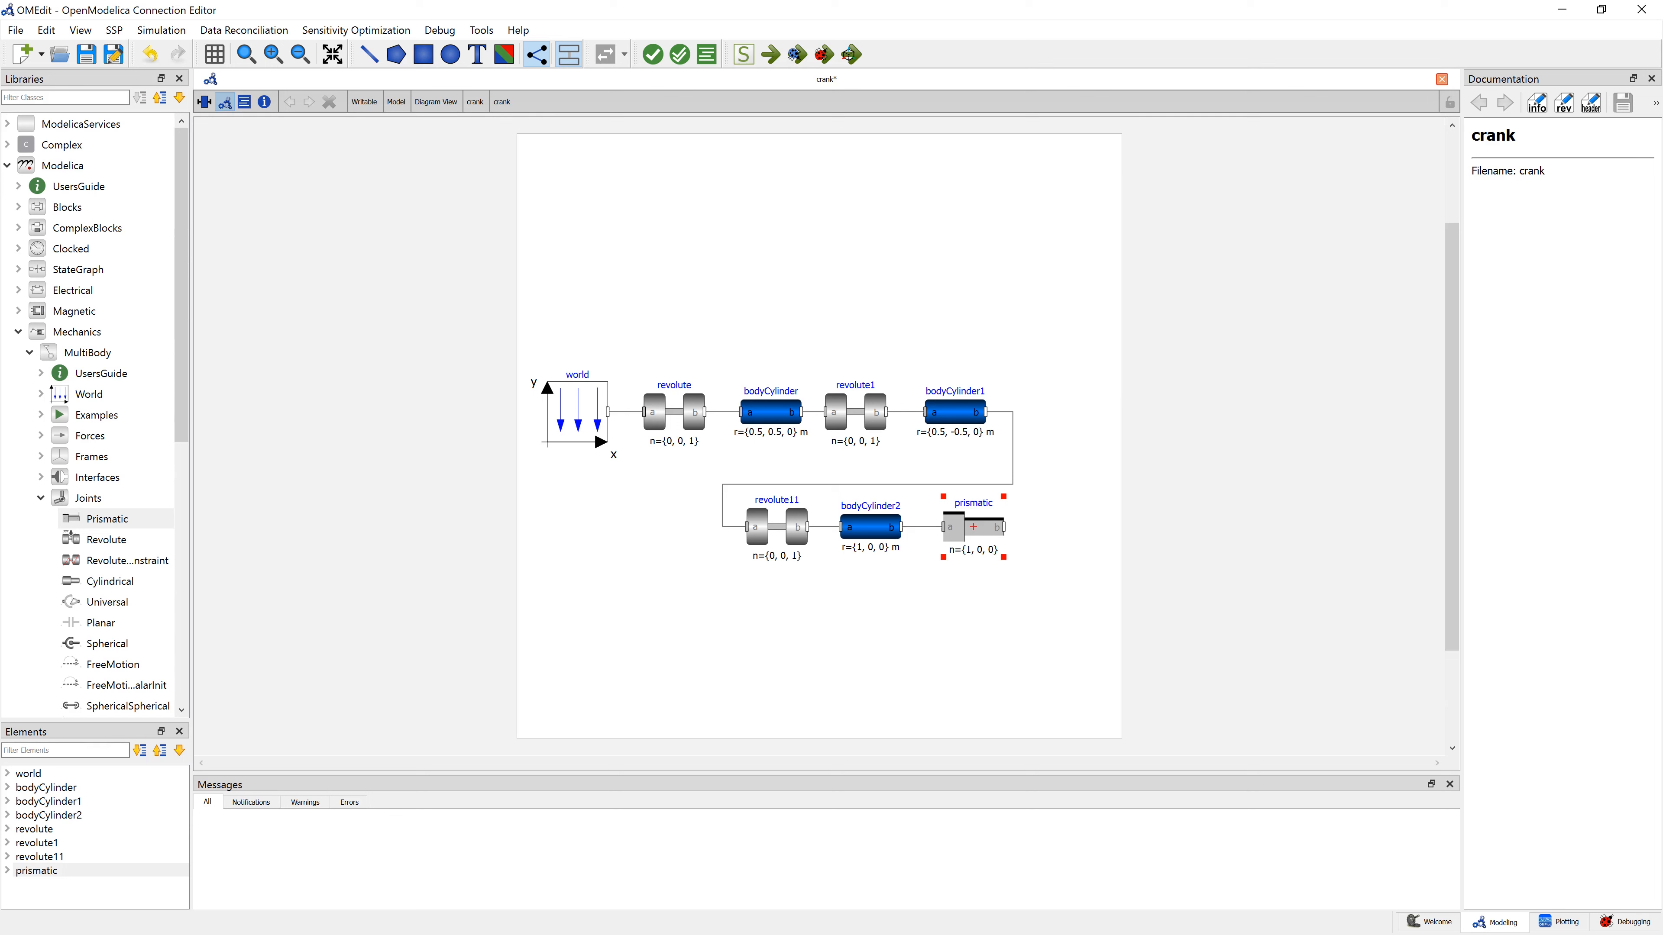
pyautogui.click(1034, 634)
# Review the prismatic joint's parameters, including its axis of translation n.
pyautogui.doubleClick(972, 526)
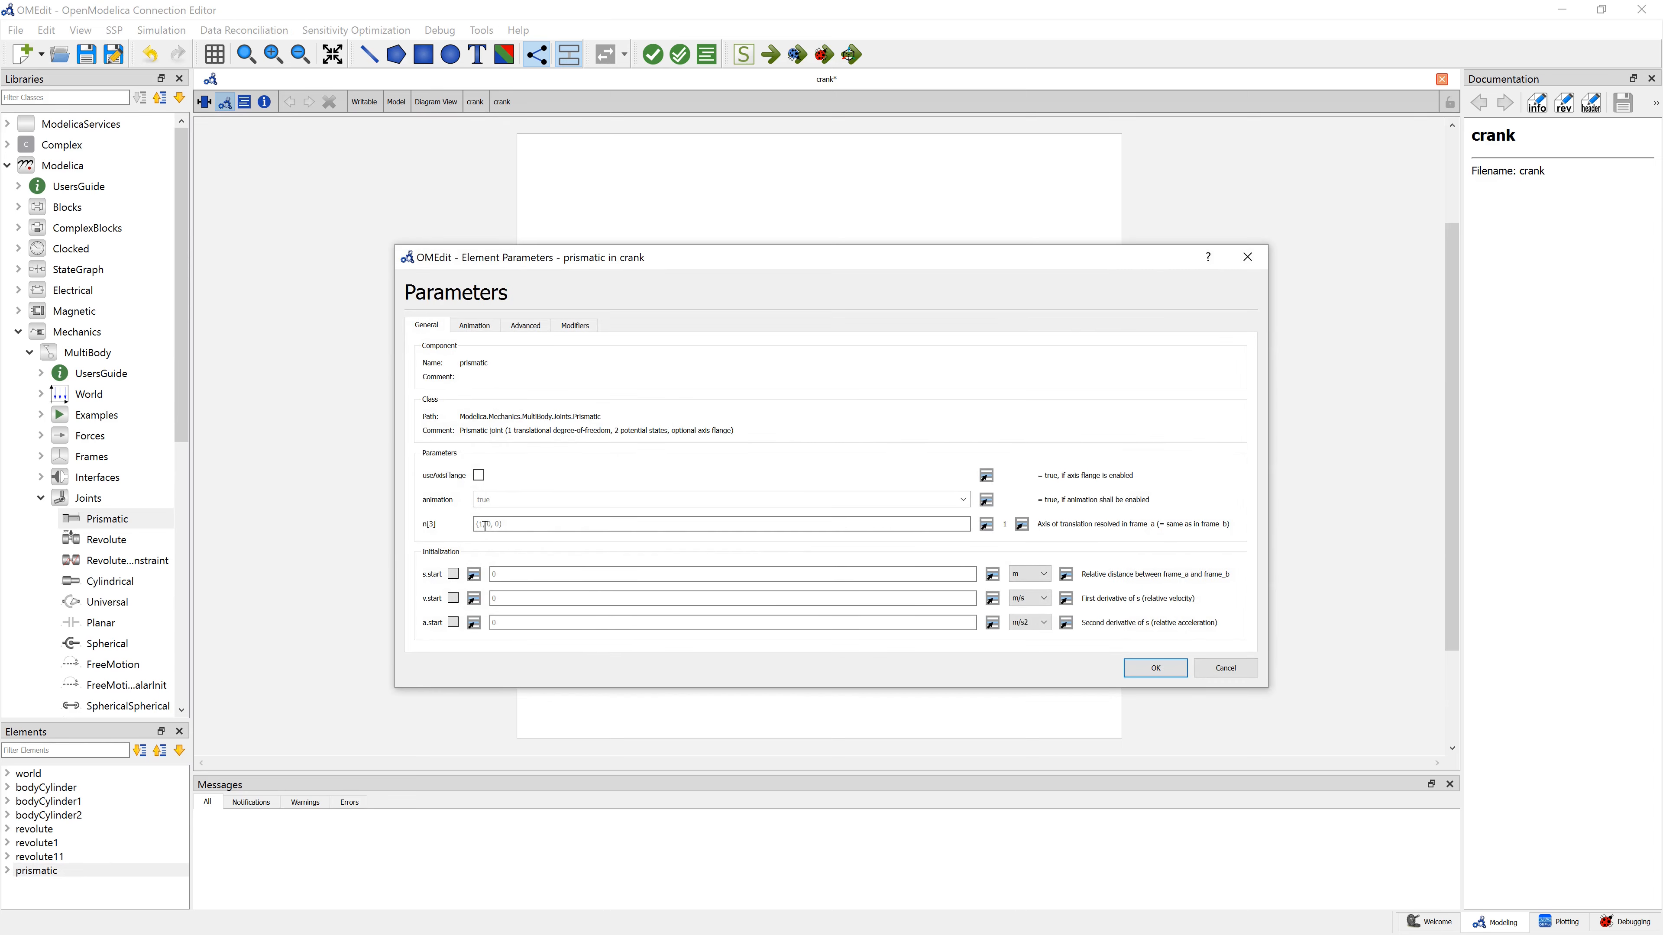
pyautogui.moveTo(694, 265); pyautogui.dragTo(652, 217)
pyautogui.click(1121, 625)
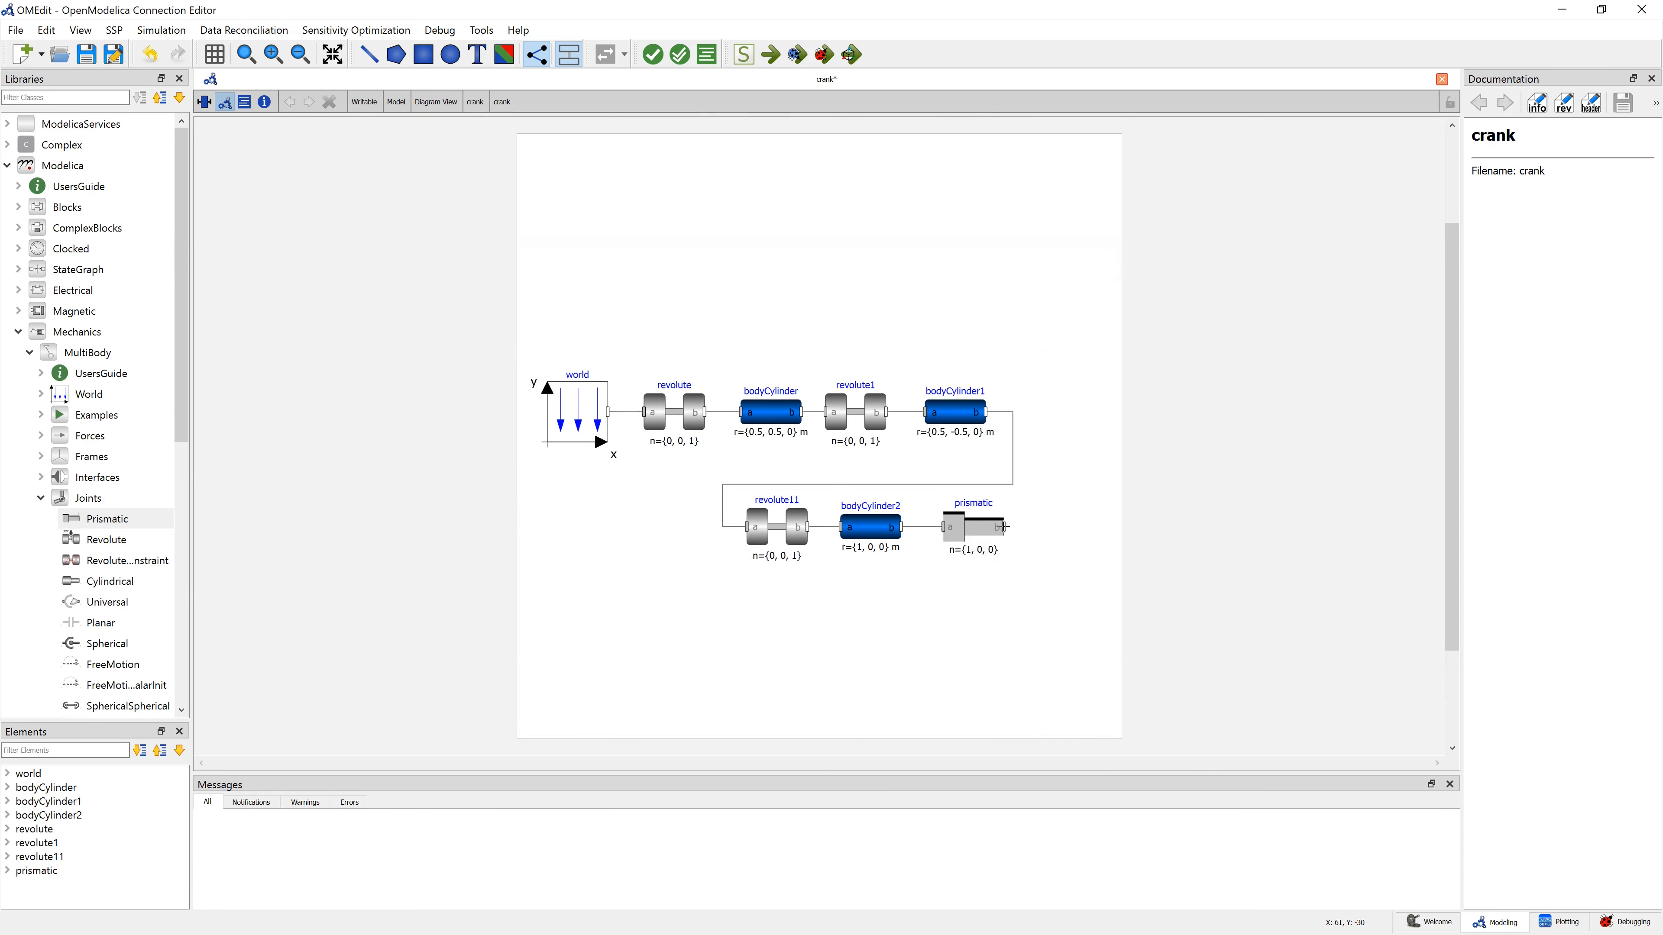
# Connect the prismatic joint's free end back to the world frame, routed beneath the lower row, and move the whole diagram upward and slightly right.
pyautogui.click(1004, 527)
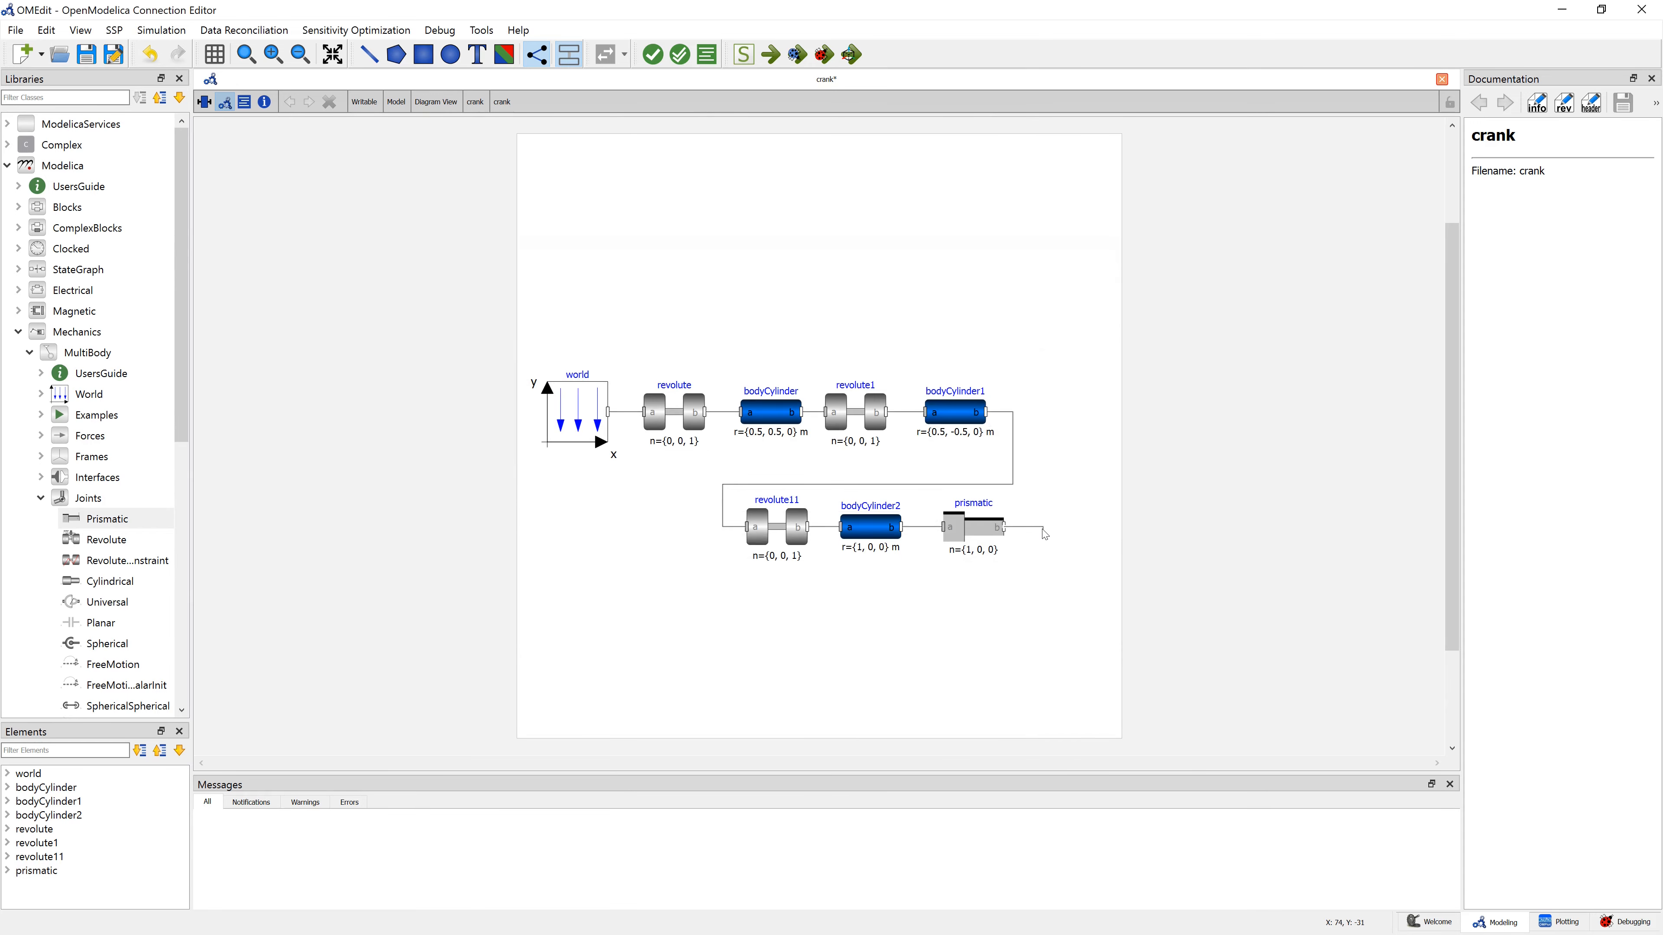
pyautogui.click(1044, 617)
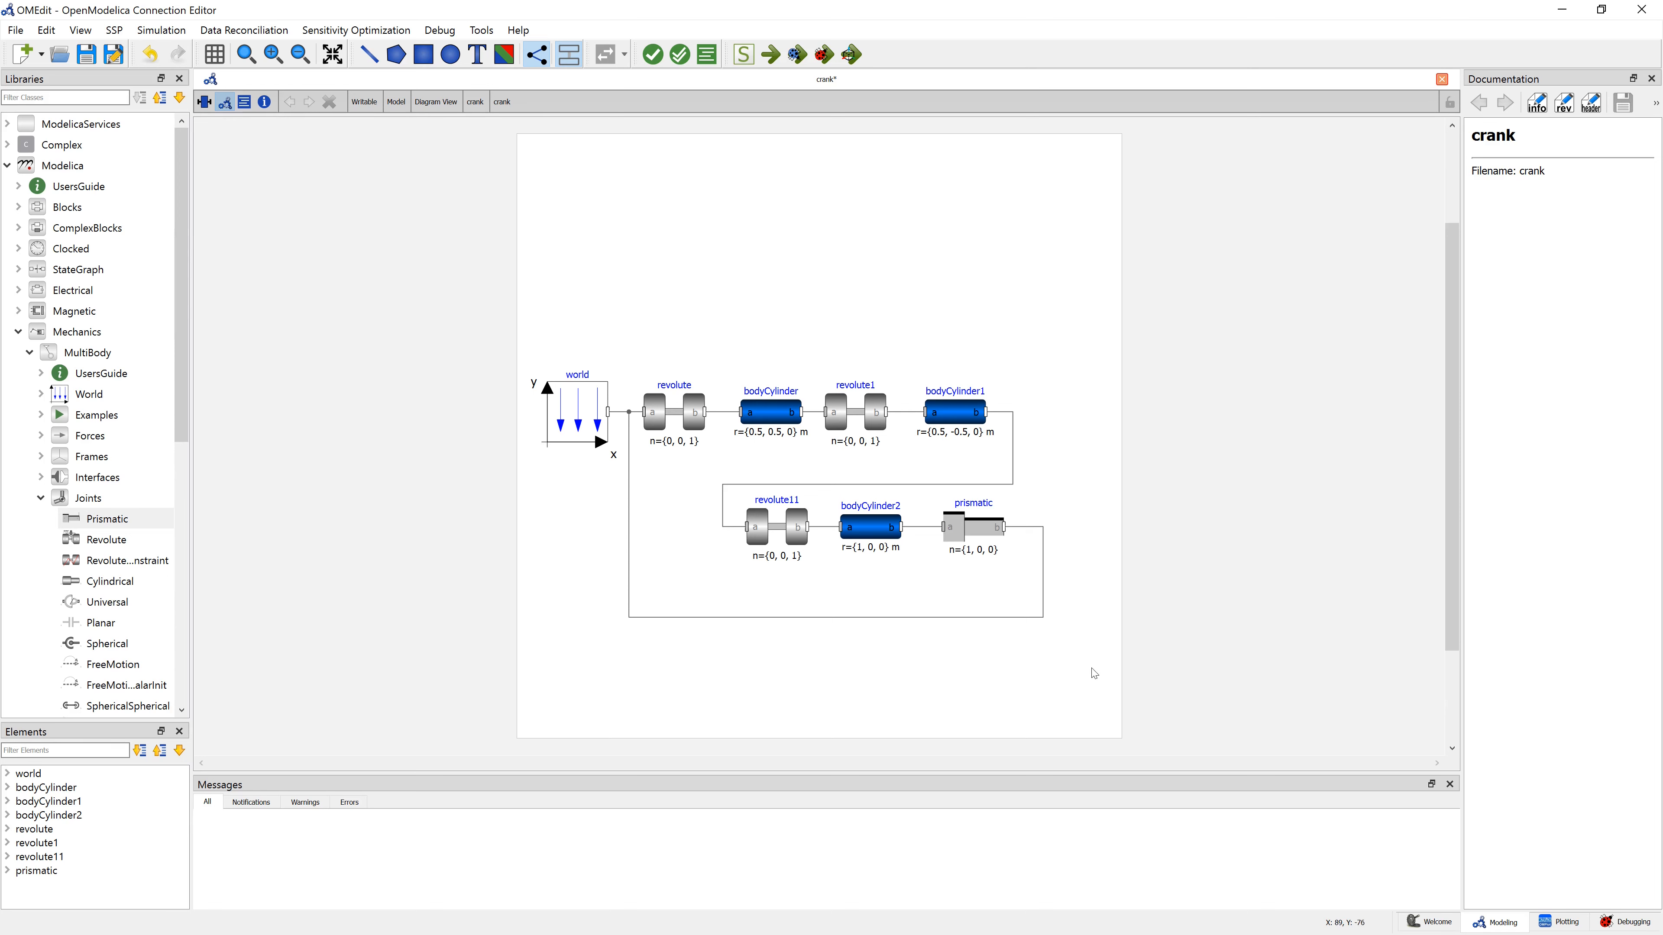
pyautogui.moveTo(1092, 673); pyautogui.dragTo(466, 301)
pyautogui.moveTo(775, 412); pyautogui.dragTo(802, 331)
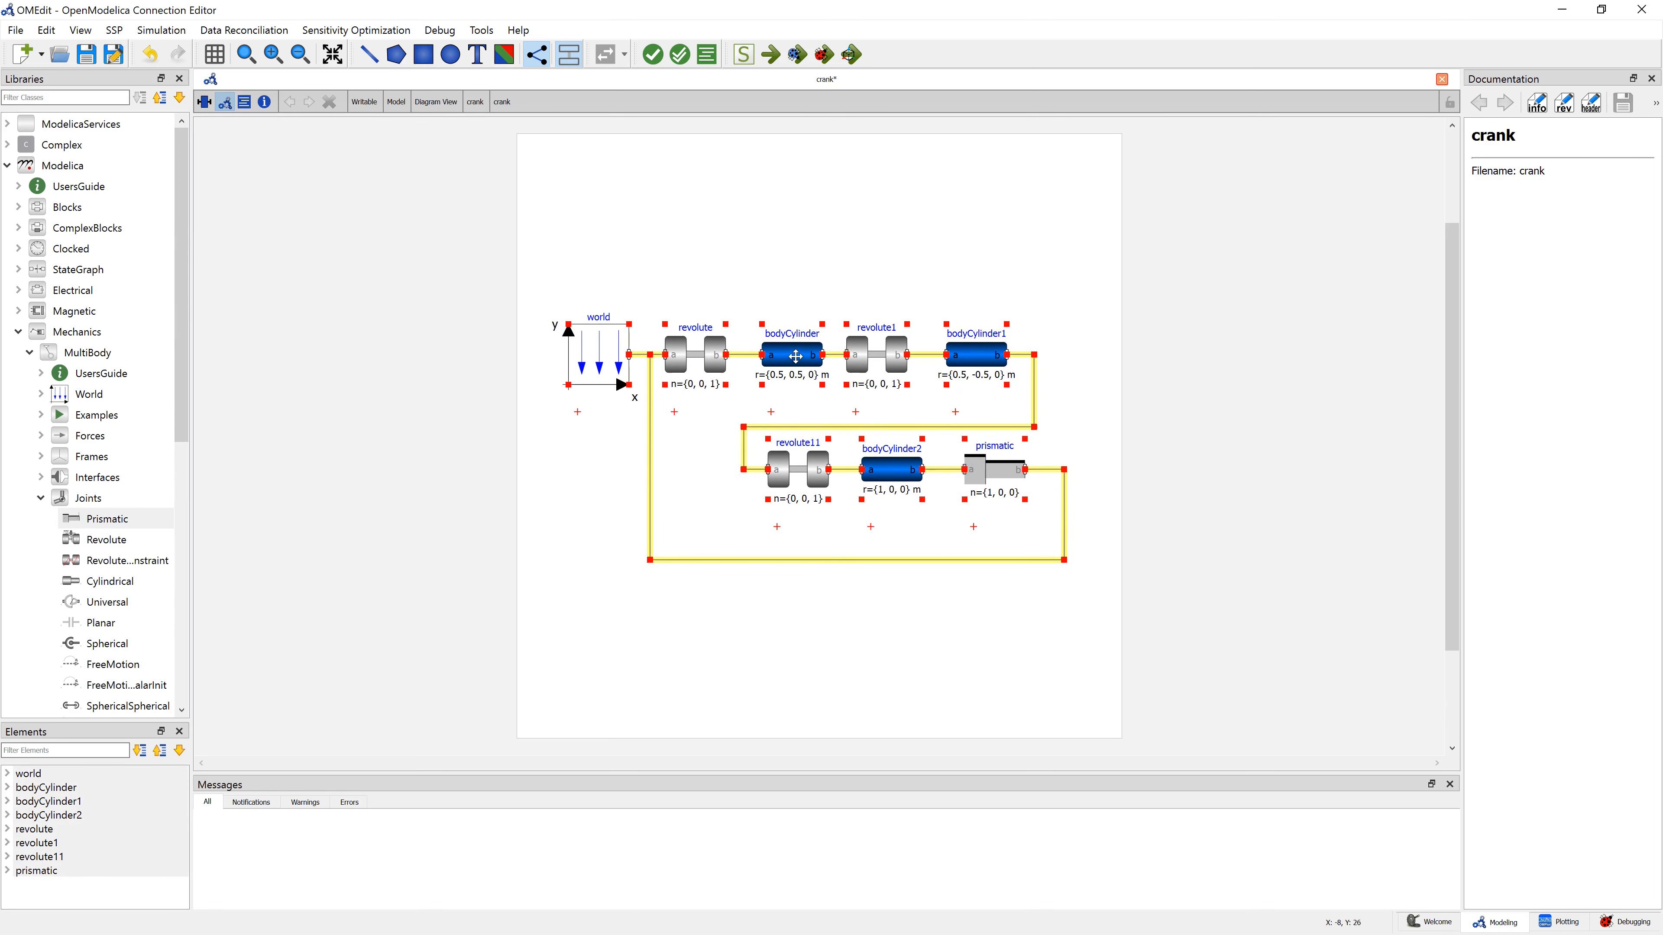
pyautogui.click(890, 631)
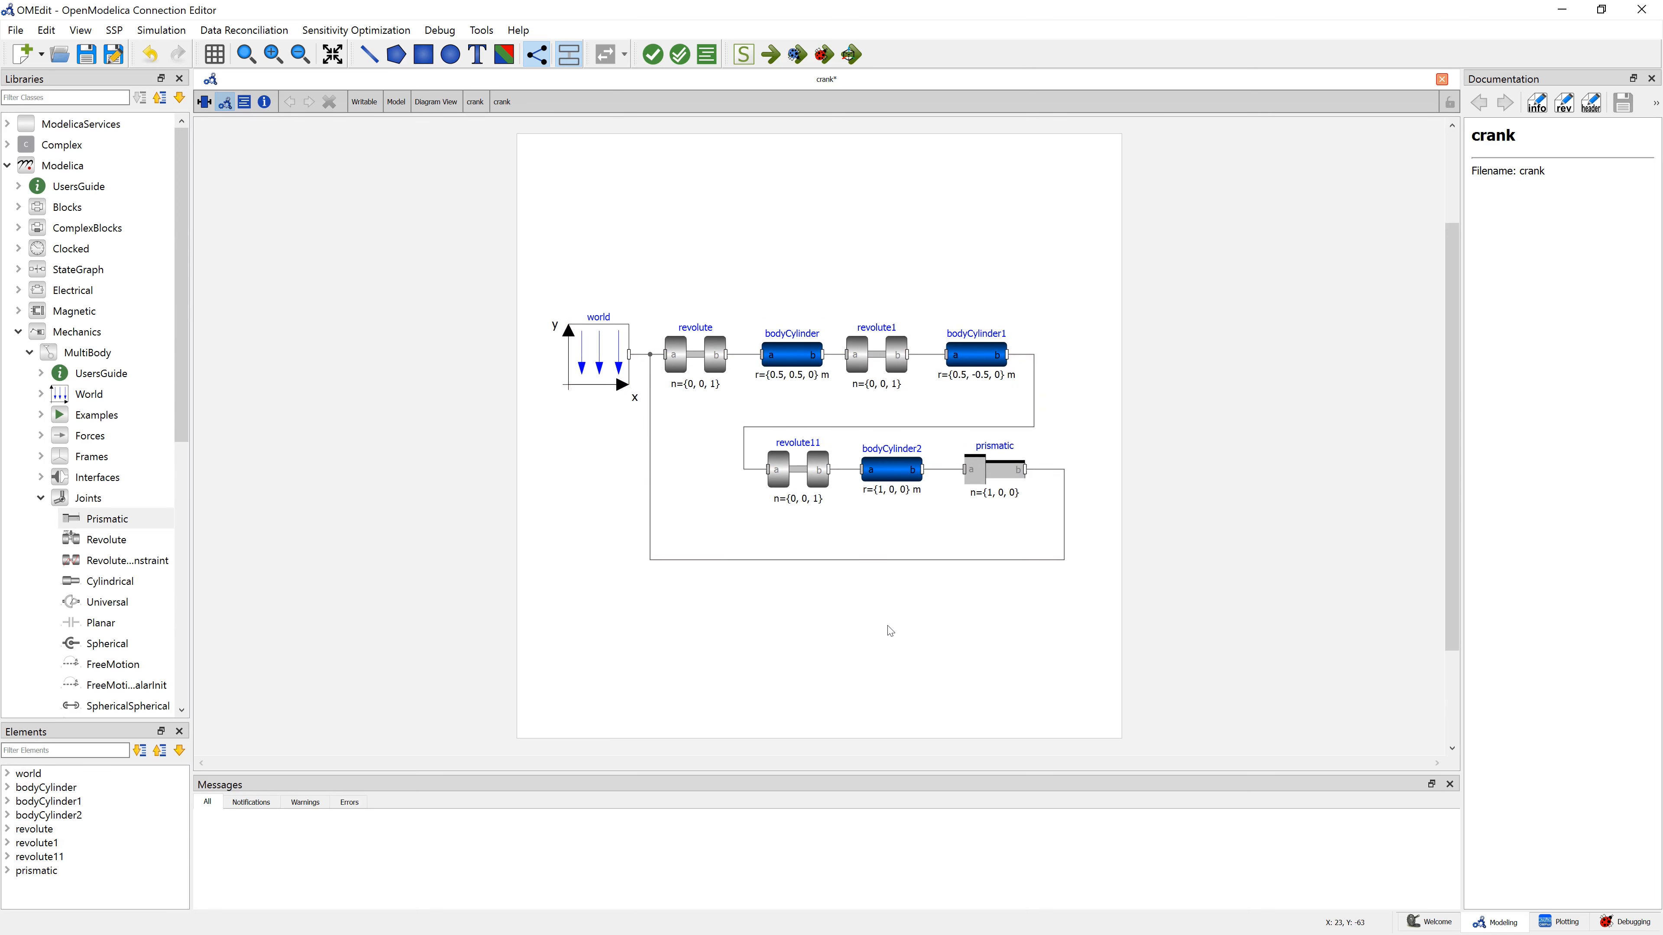
# Check the simulation setup without changing it, and save the model as crank.mo in the TEMP folder.
pyautogui.click(743, 54)
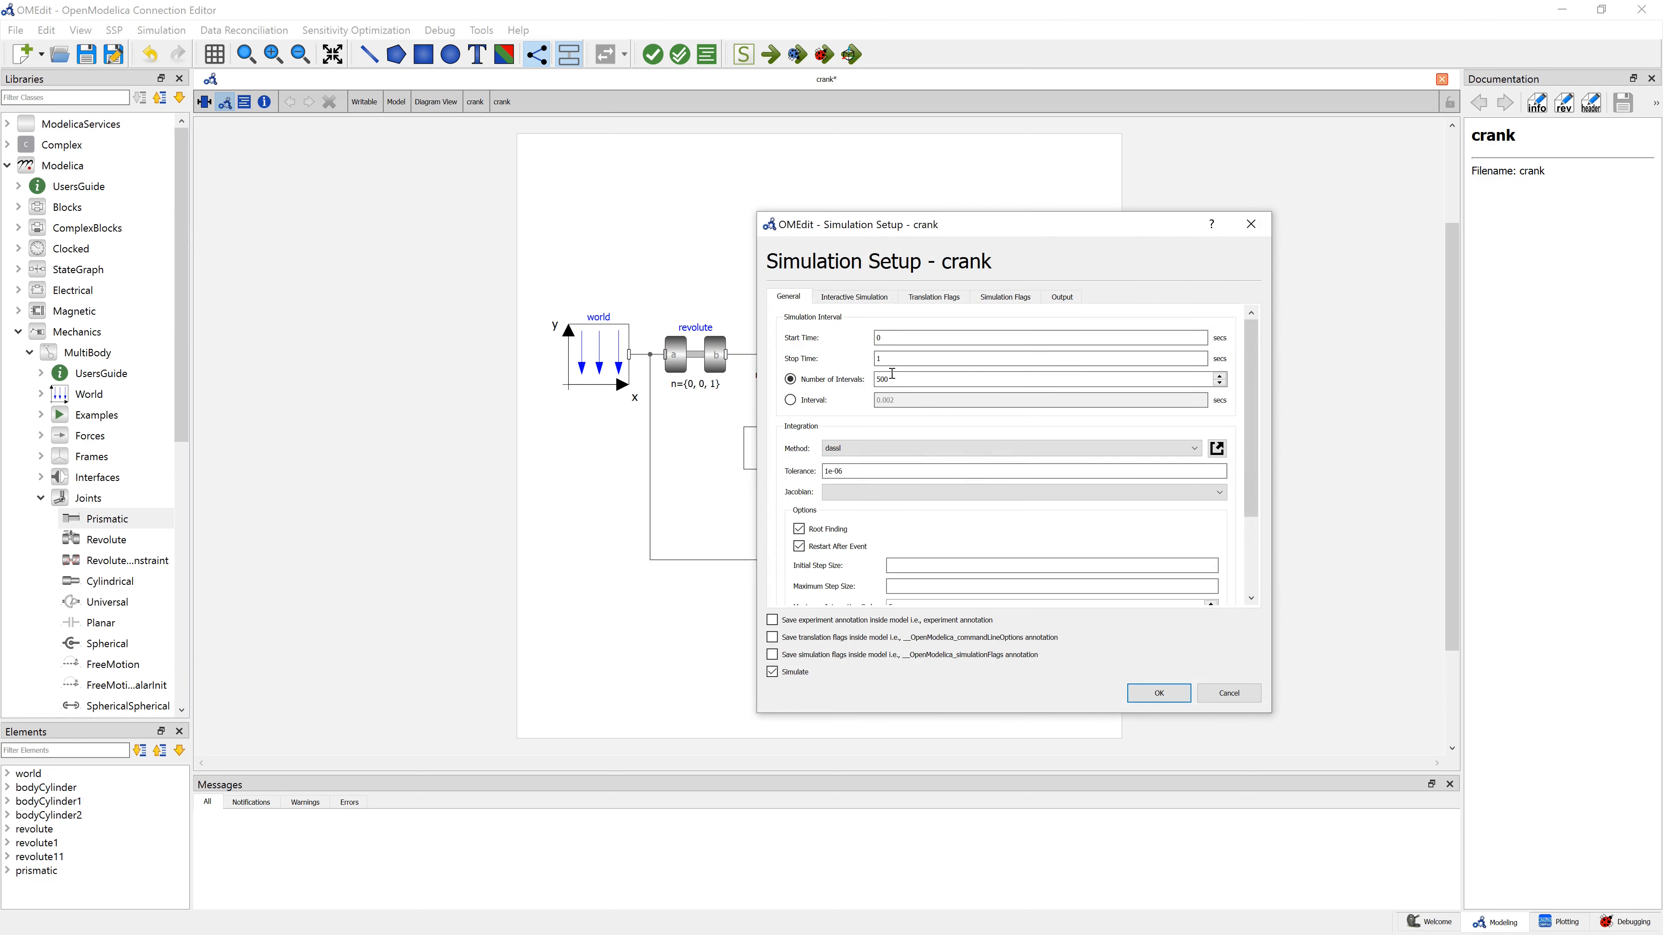
pyautogui.click(1251, 224)
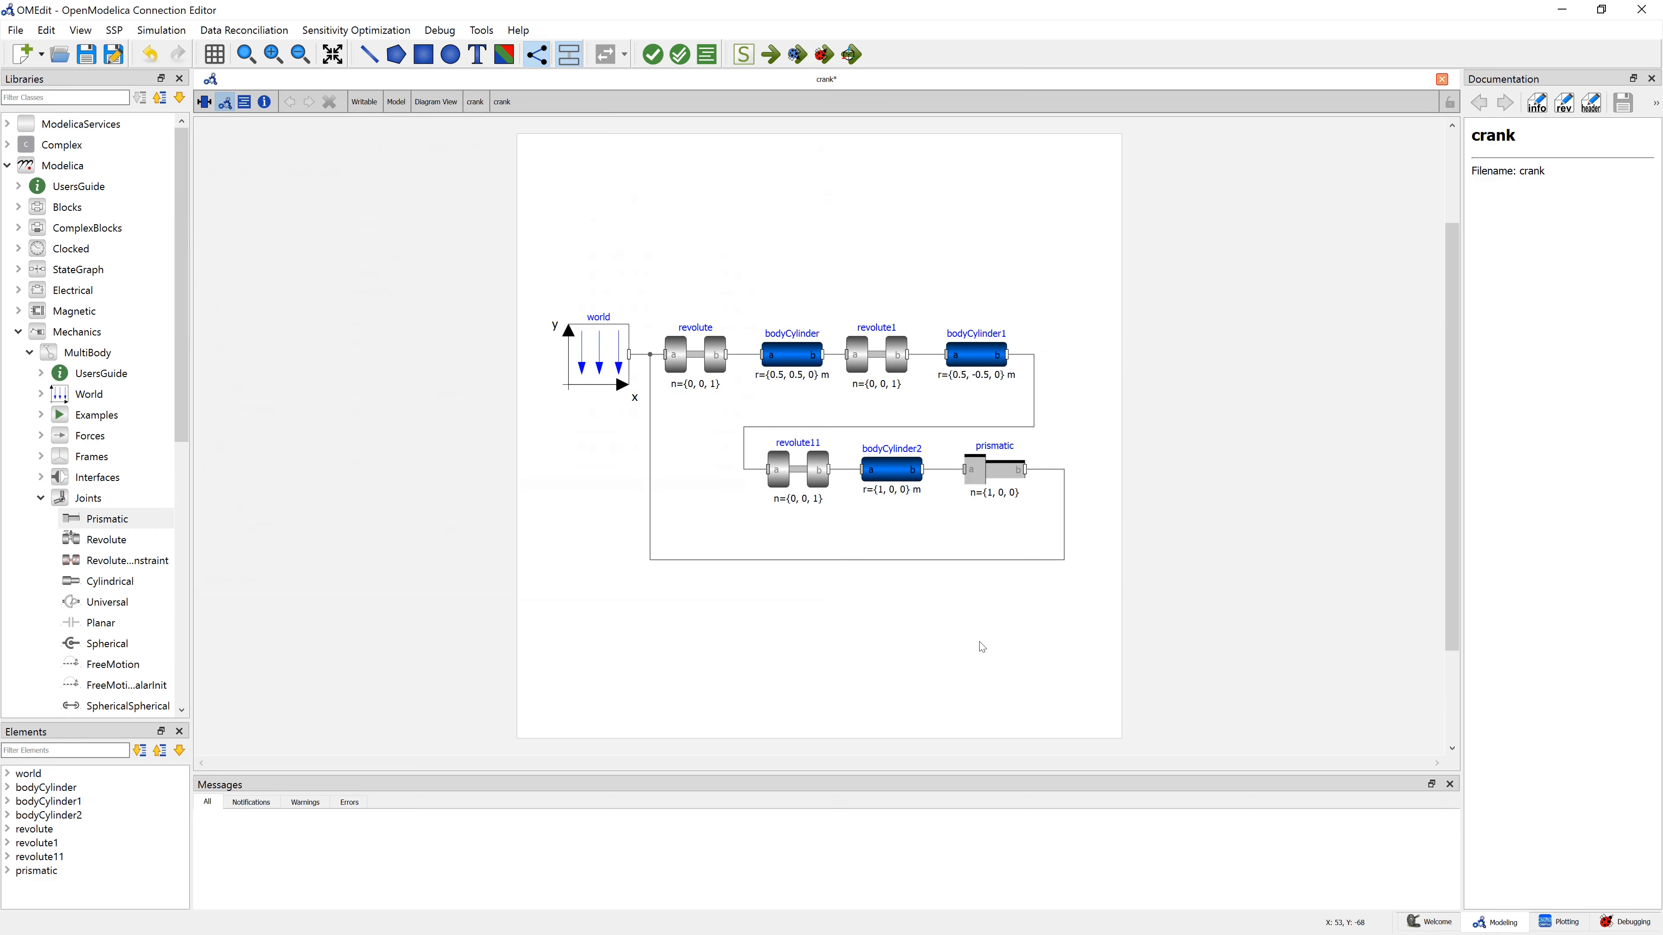
pyautogui.click(15, 30)
pyautogui.click(76, 257)
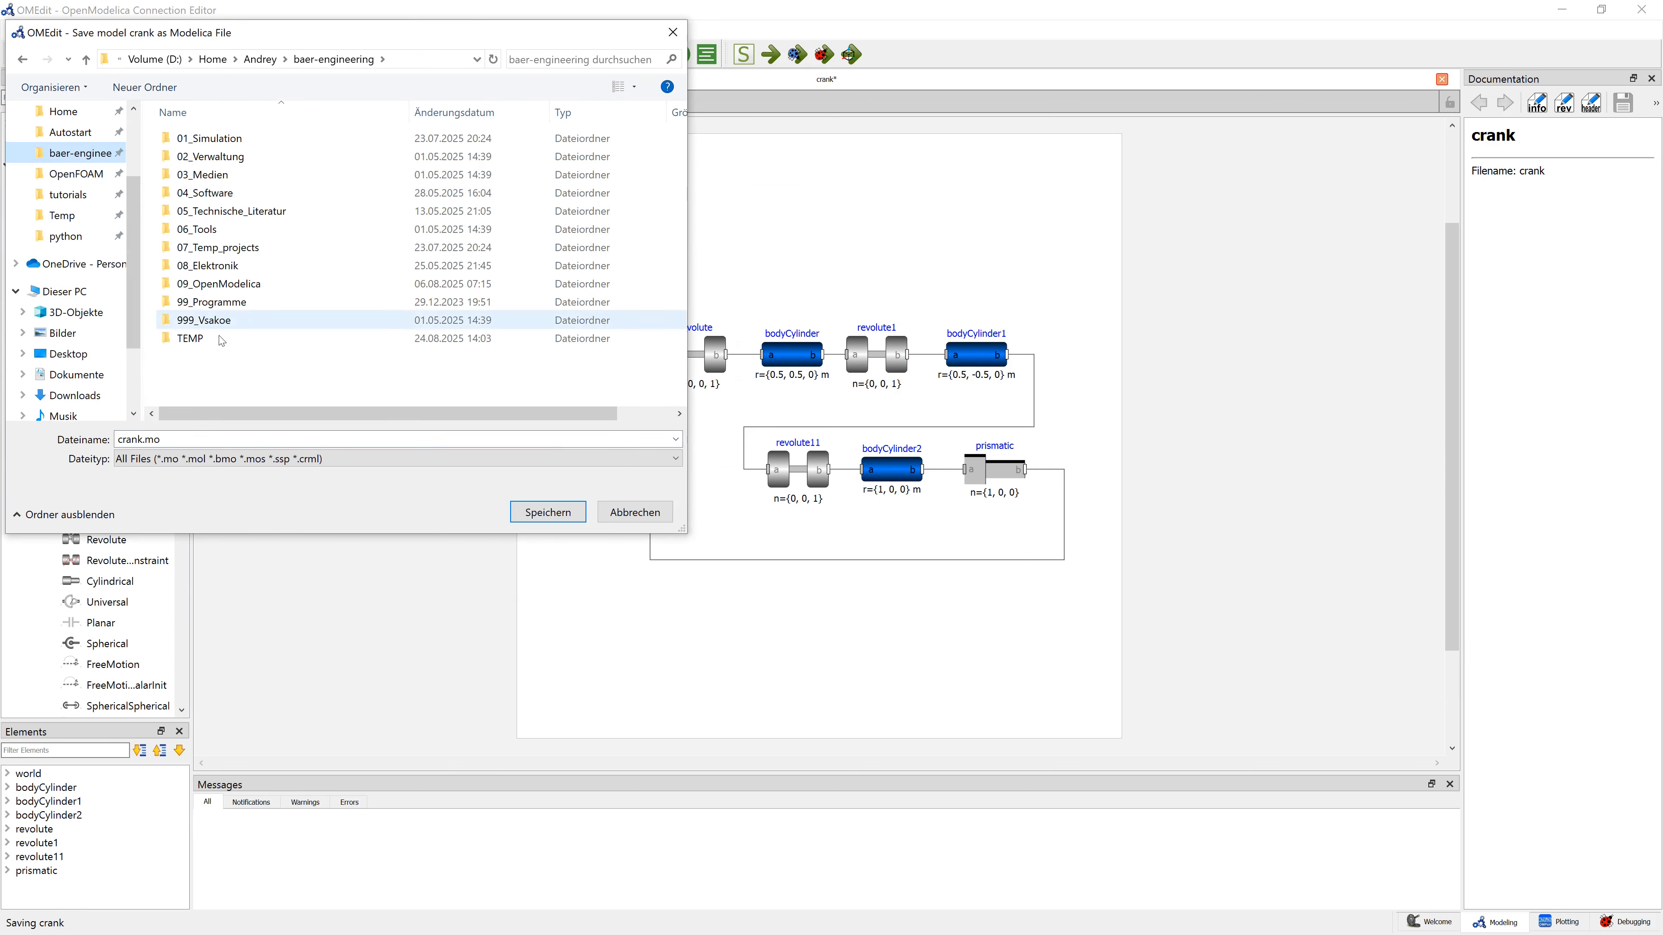
pyautogui.doubleClick(221, 340)
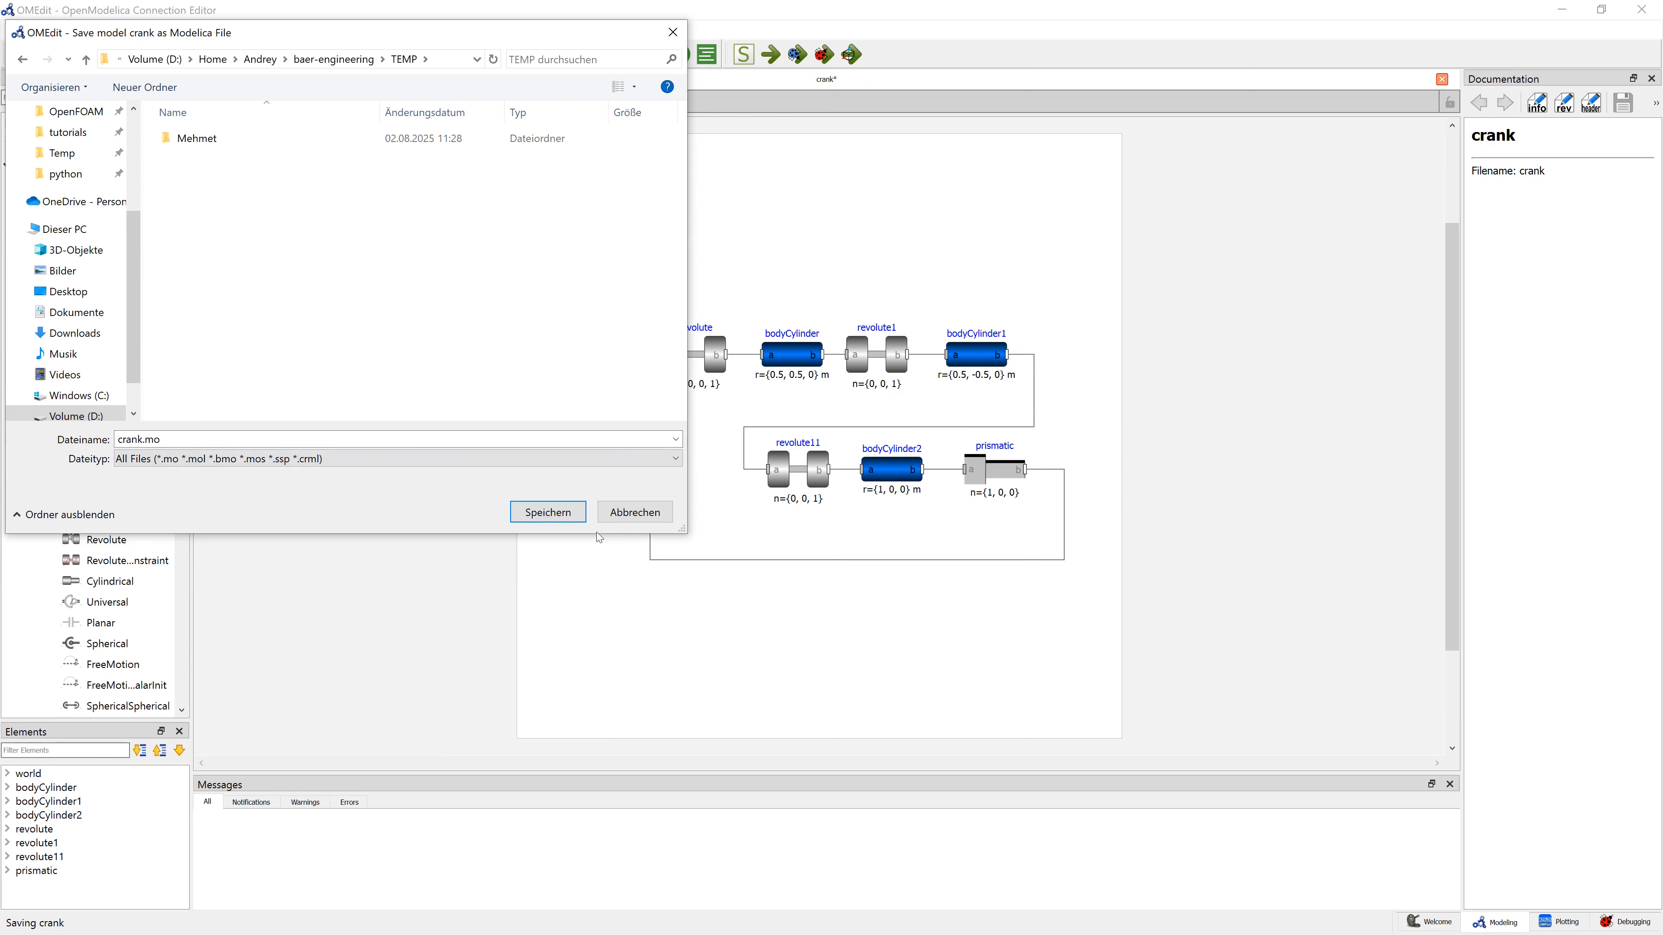
pyautogui.click(568, 519)
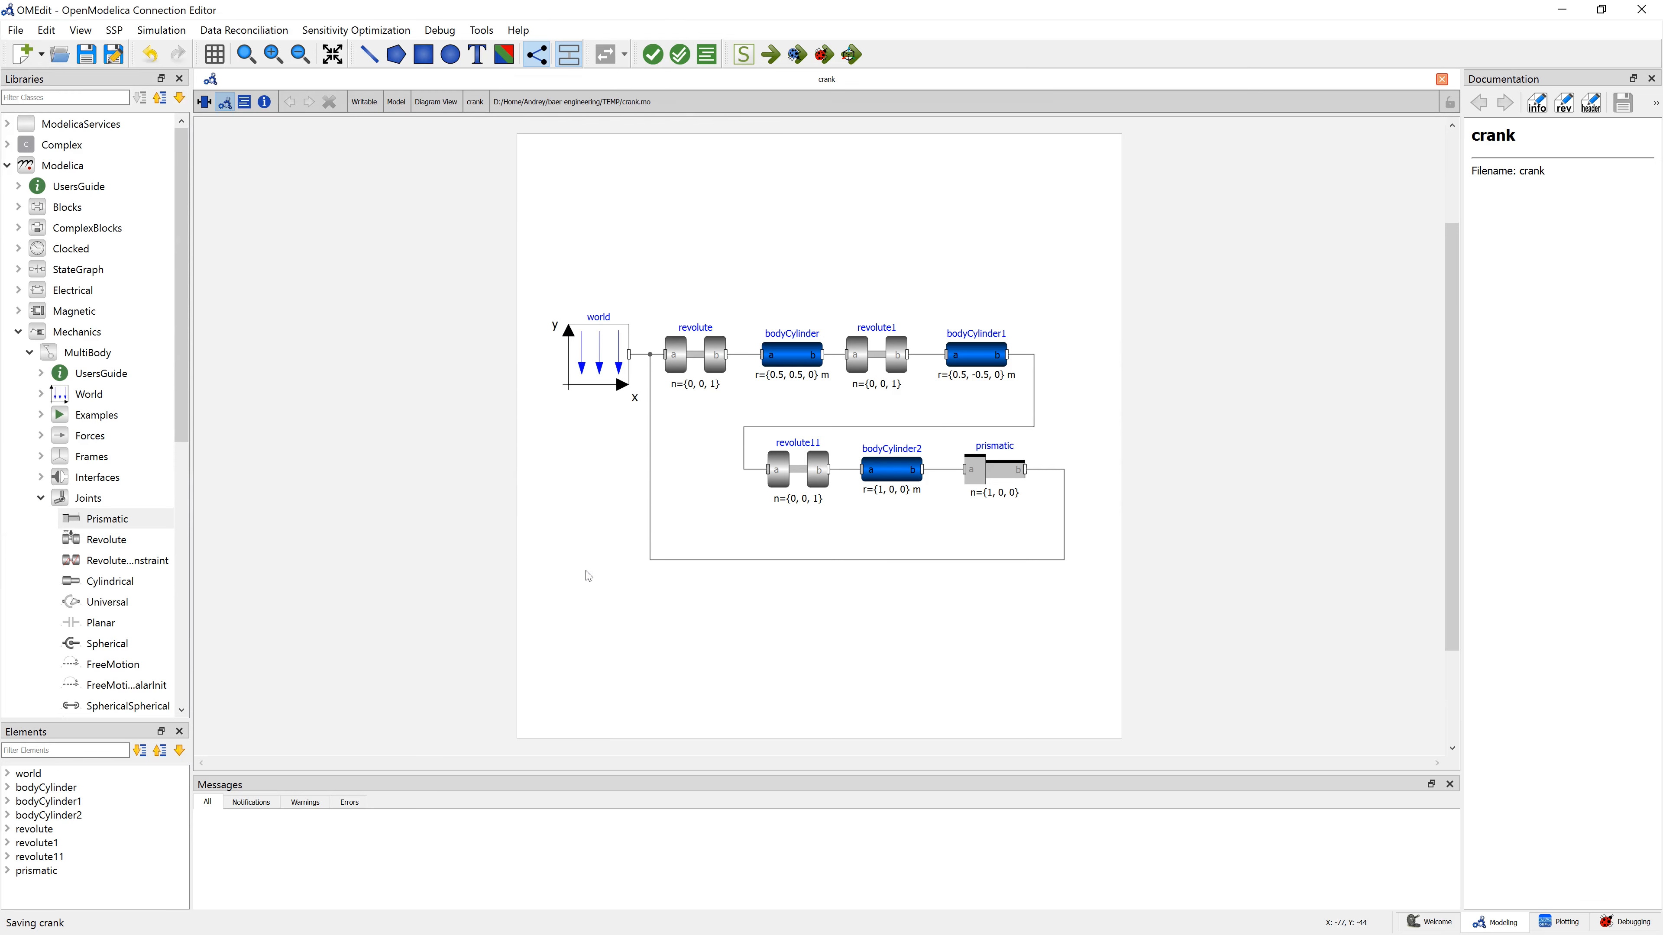
# Try to simulate the crank model with animation and examine the translation messages.
pyautogui.click(849, 57)
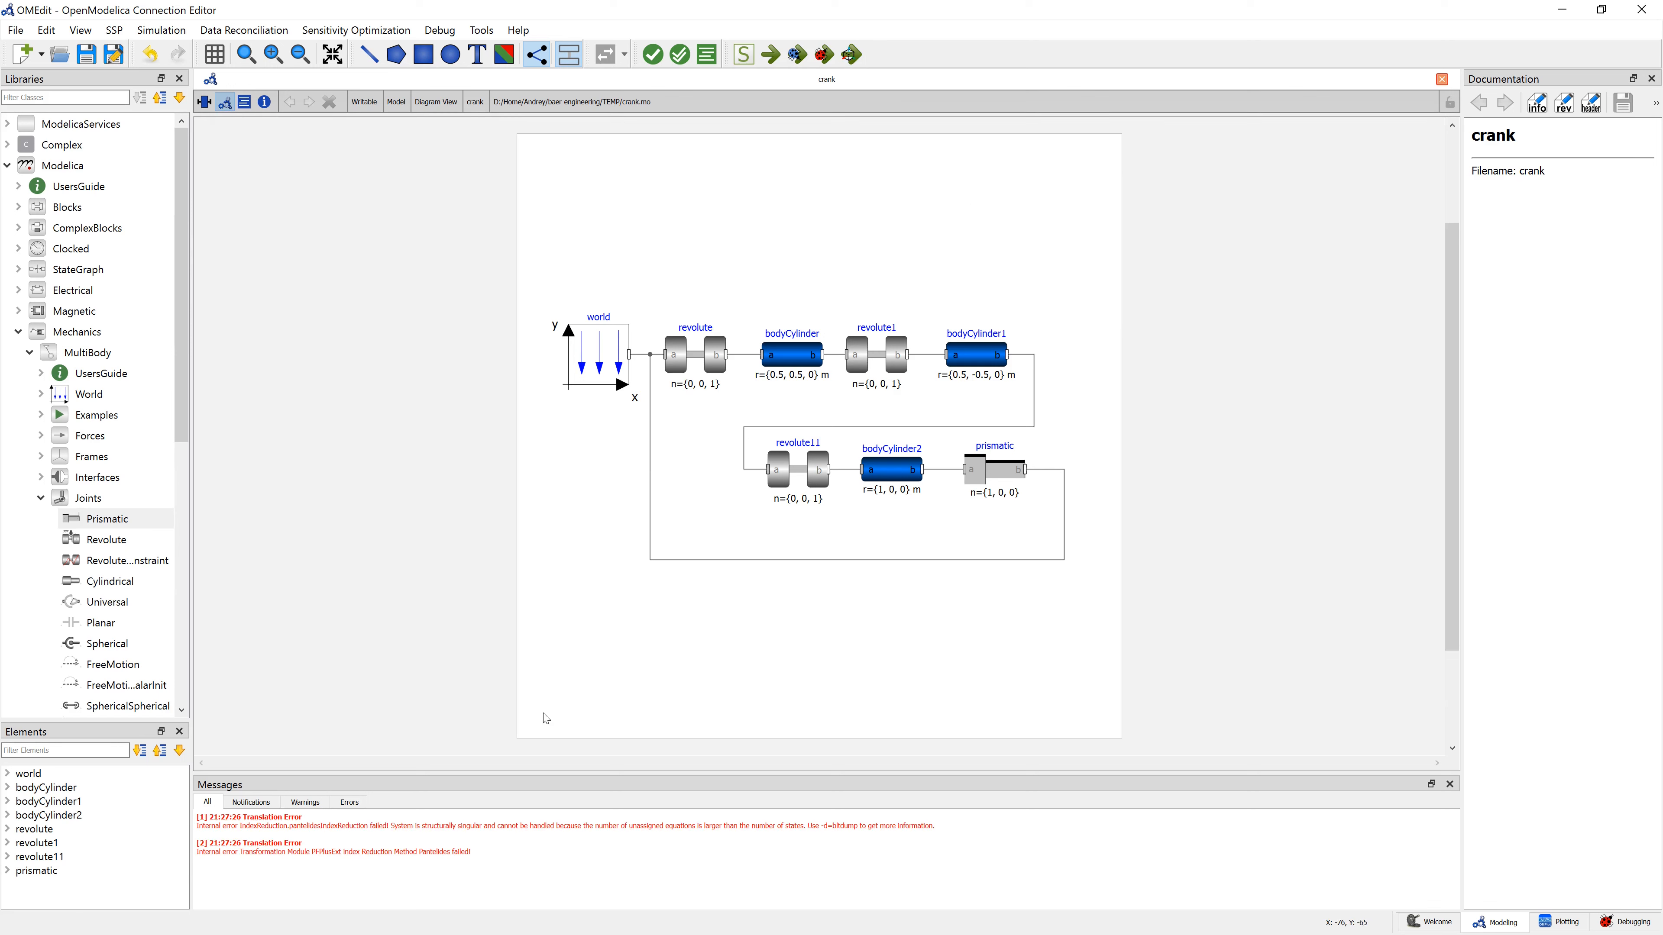
pyautogui.scroll(2, 341, 877)
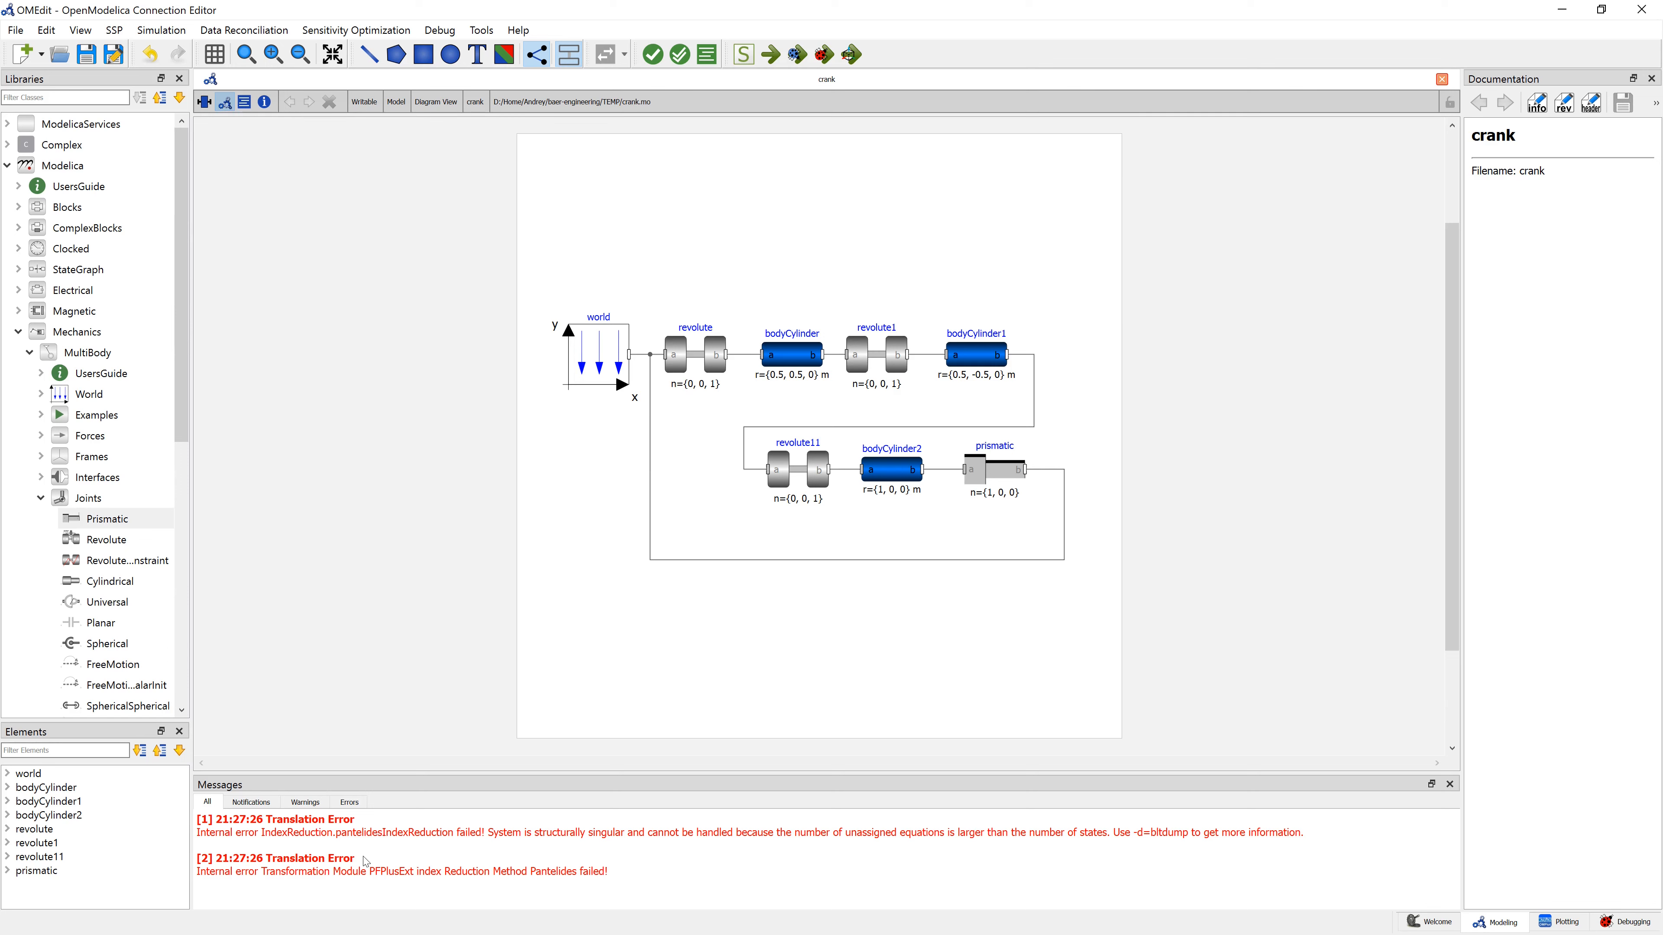
pyautogui.moveTo(357, 865); pyautogui.dragTo(286, 867)
pyautogui.click(976, 661)
# Replace revolute1 with a RevolutePlanarLoopConstraint joint under its default name, and connect it between bodyCylinder and bodyCylinder1.
pyautogui.click(886, 355)
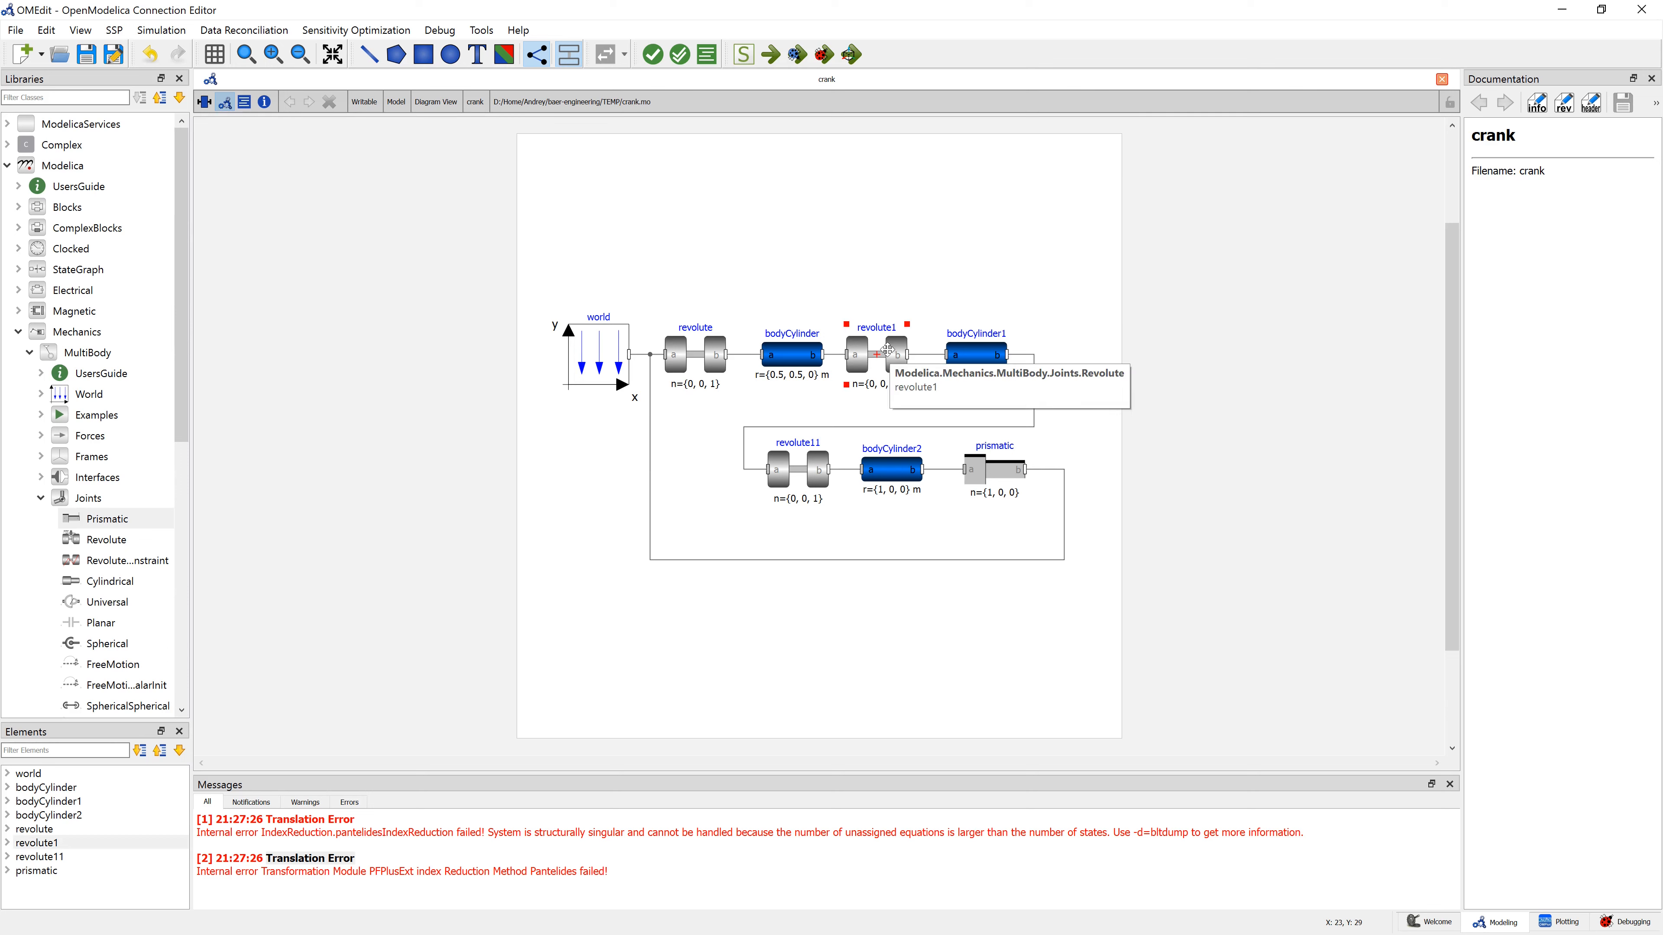
pyautogui.press('Delete')
pyautogui.click(126, 562)
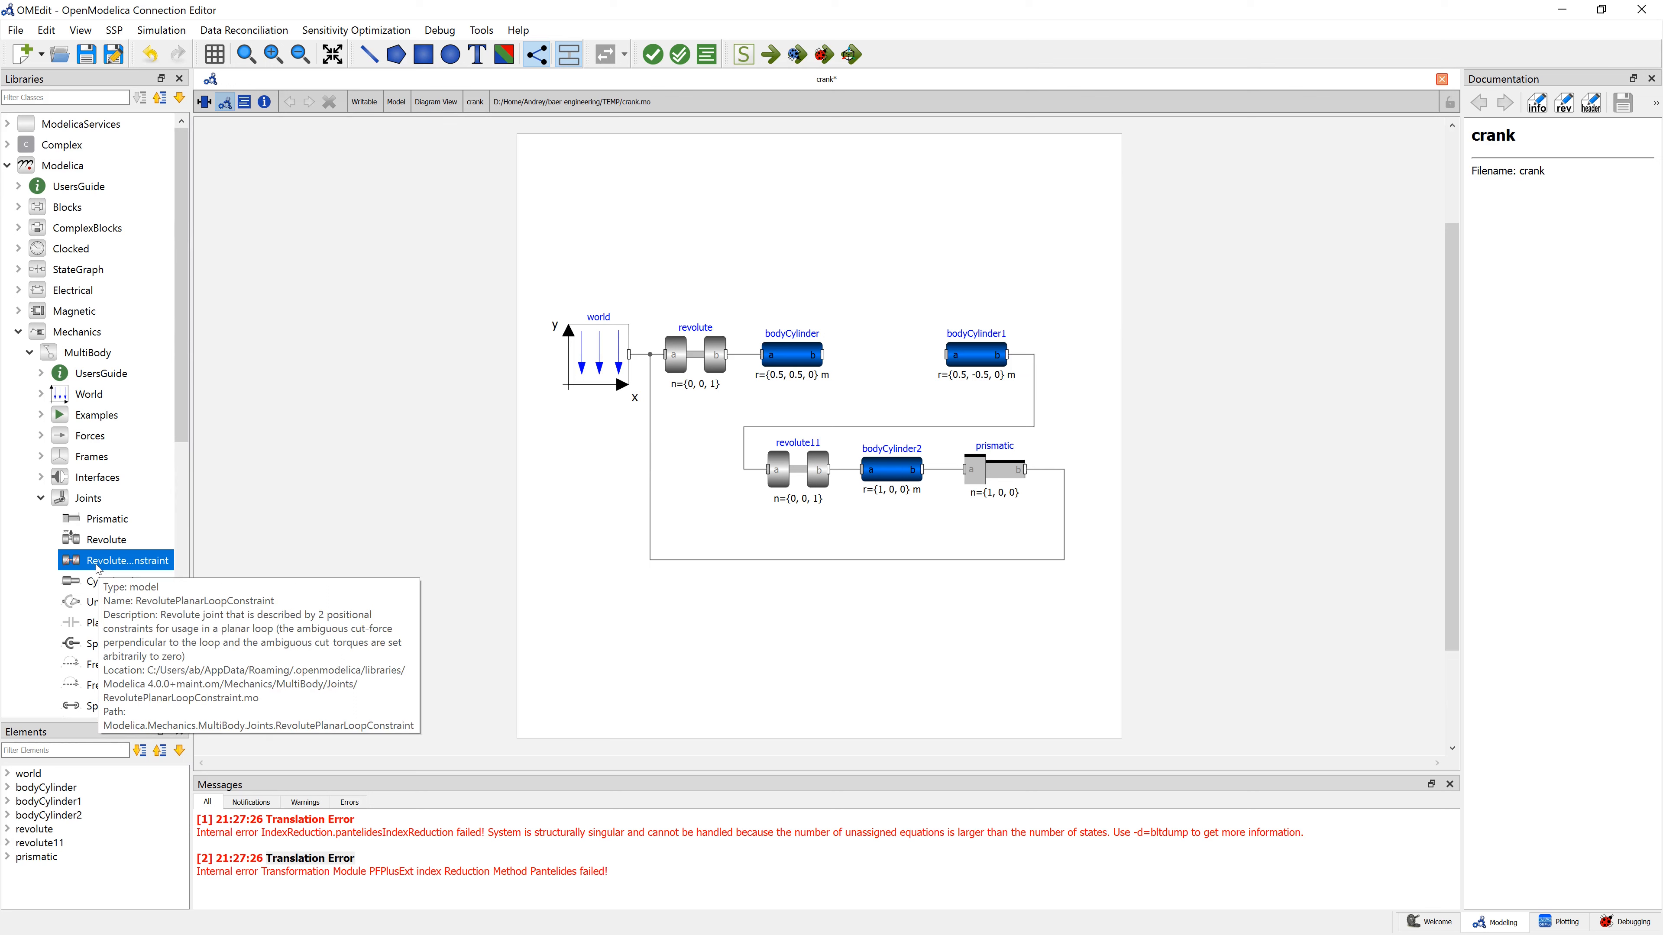
pyautogui.moveTo(98, 569); pyautogui.dragTo(885, 359)
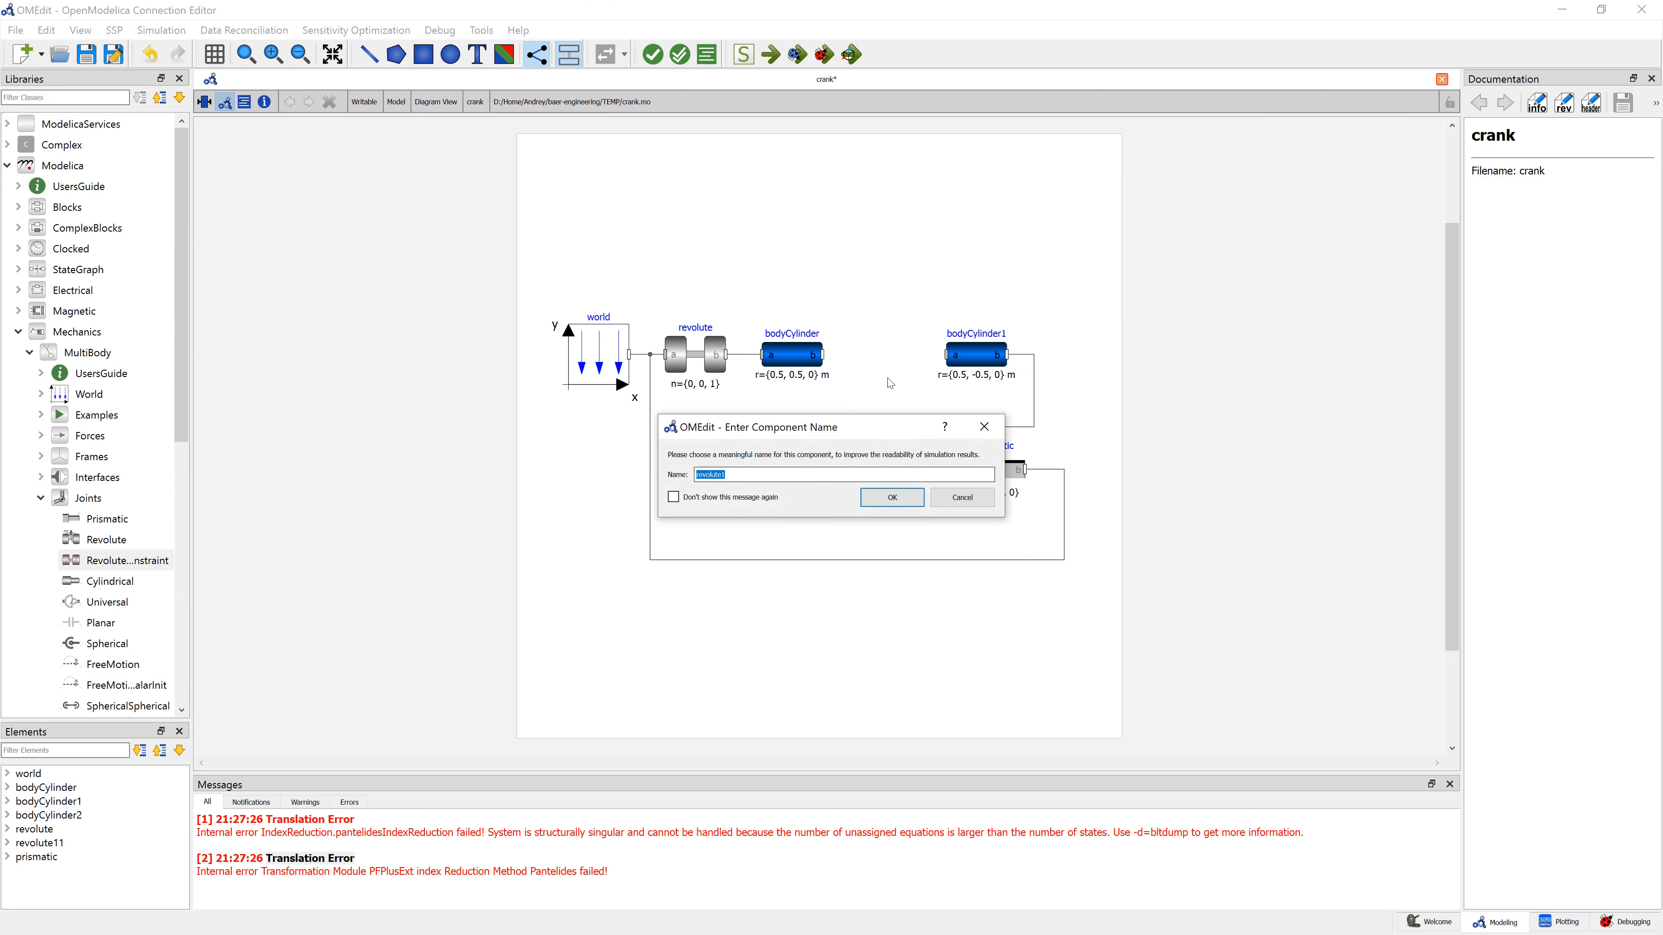
pyautogui.click(891, 496)
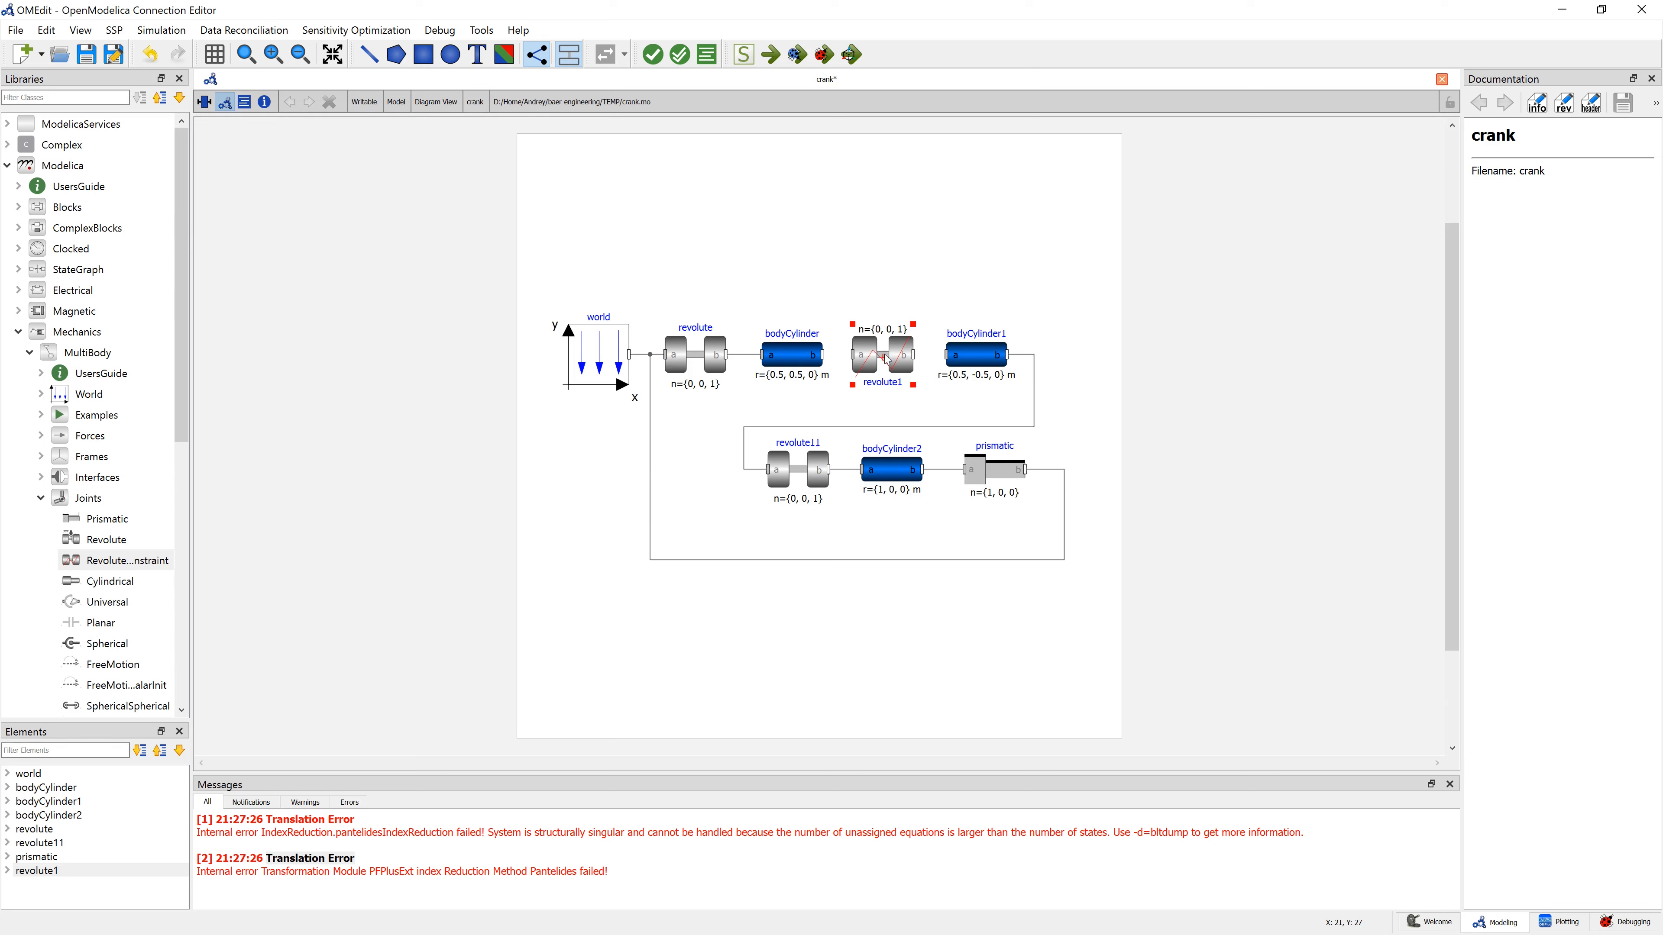
pyautogui.moveTo(823, 355); pyautogui.dragTo(851, 357)
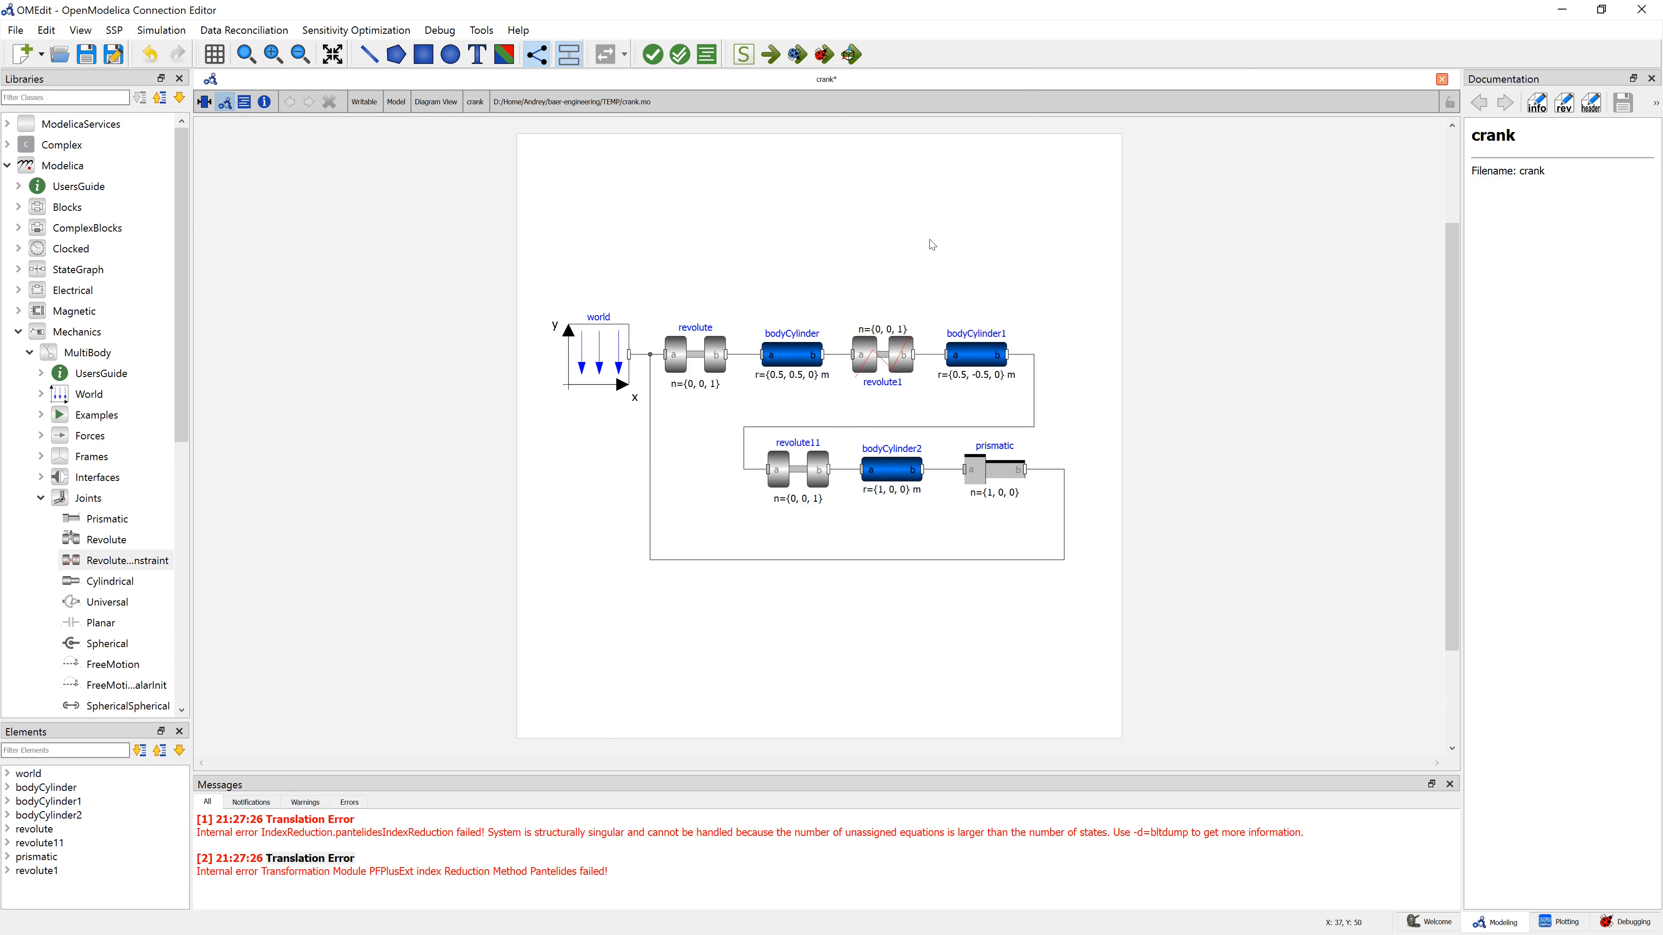
# Review the parameters of the planar loop constraint joint revolute1, including its axis of rotation n.
pyautogui.click(893, 364)
pyautogui.doubleClick(887, 356)
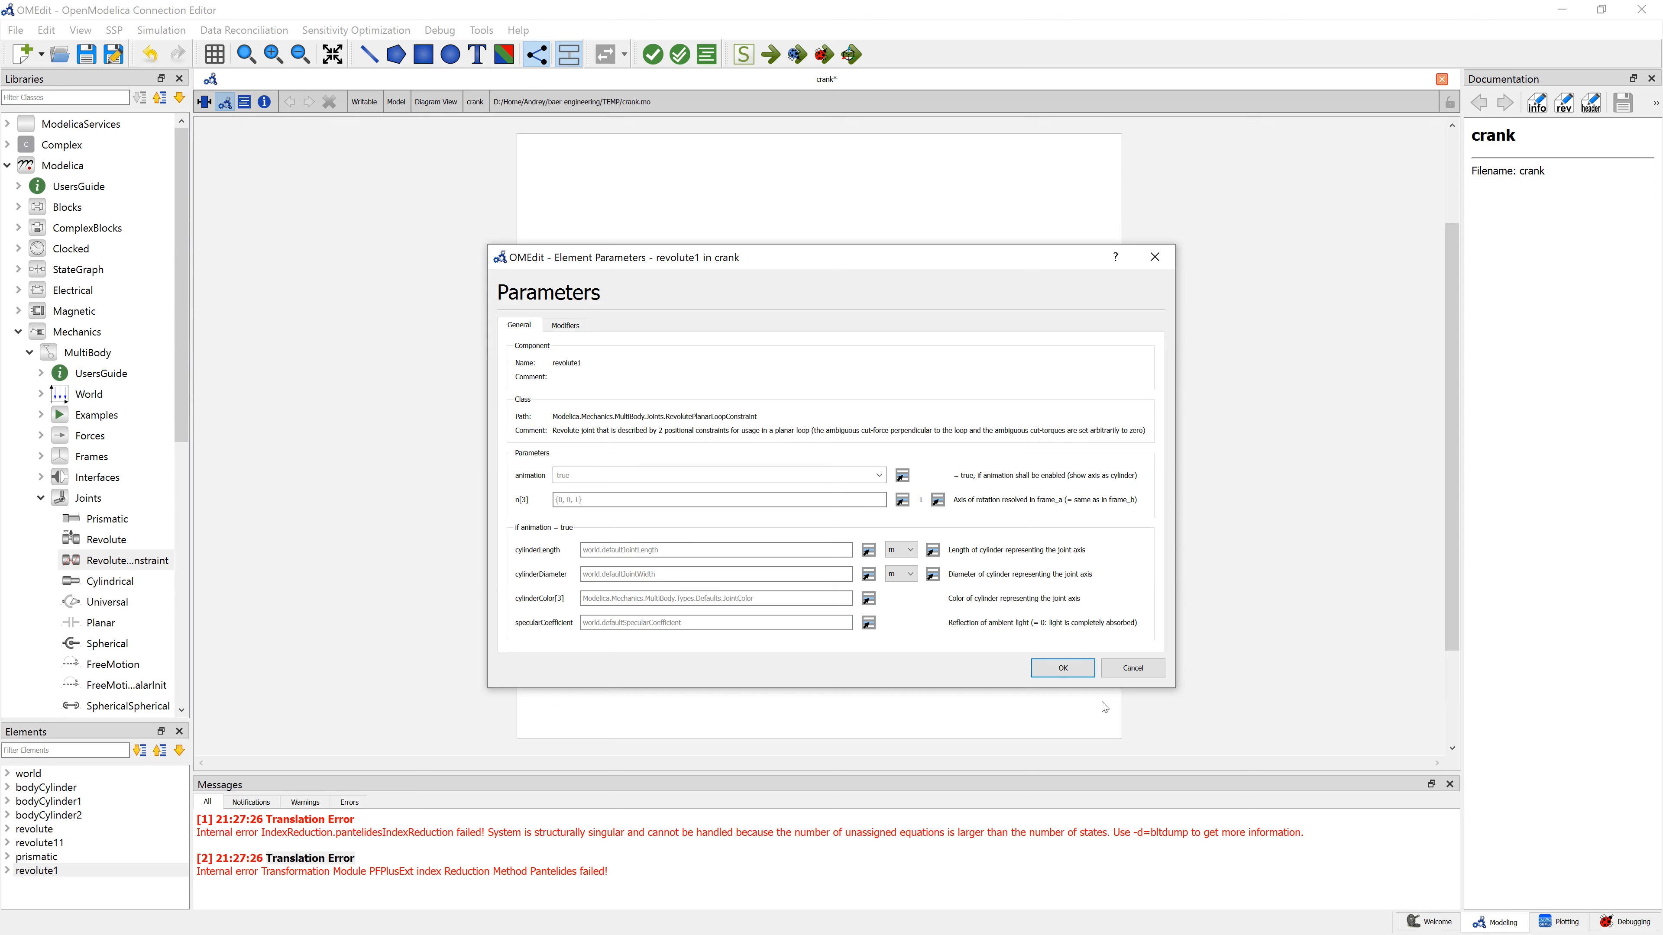
pyautogui.click(1061, 668)
# Simulate the crank model with animation and view the 3D mechanism from an oblique angle.
pyautogui.click(851, 54)
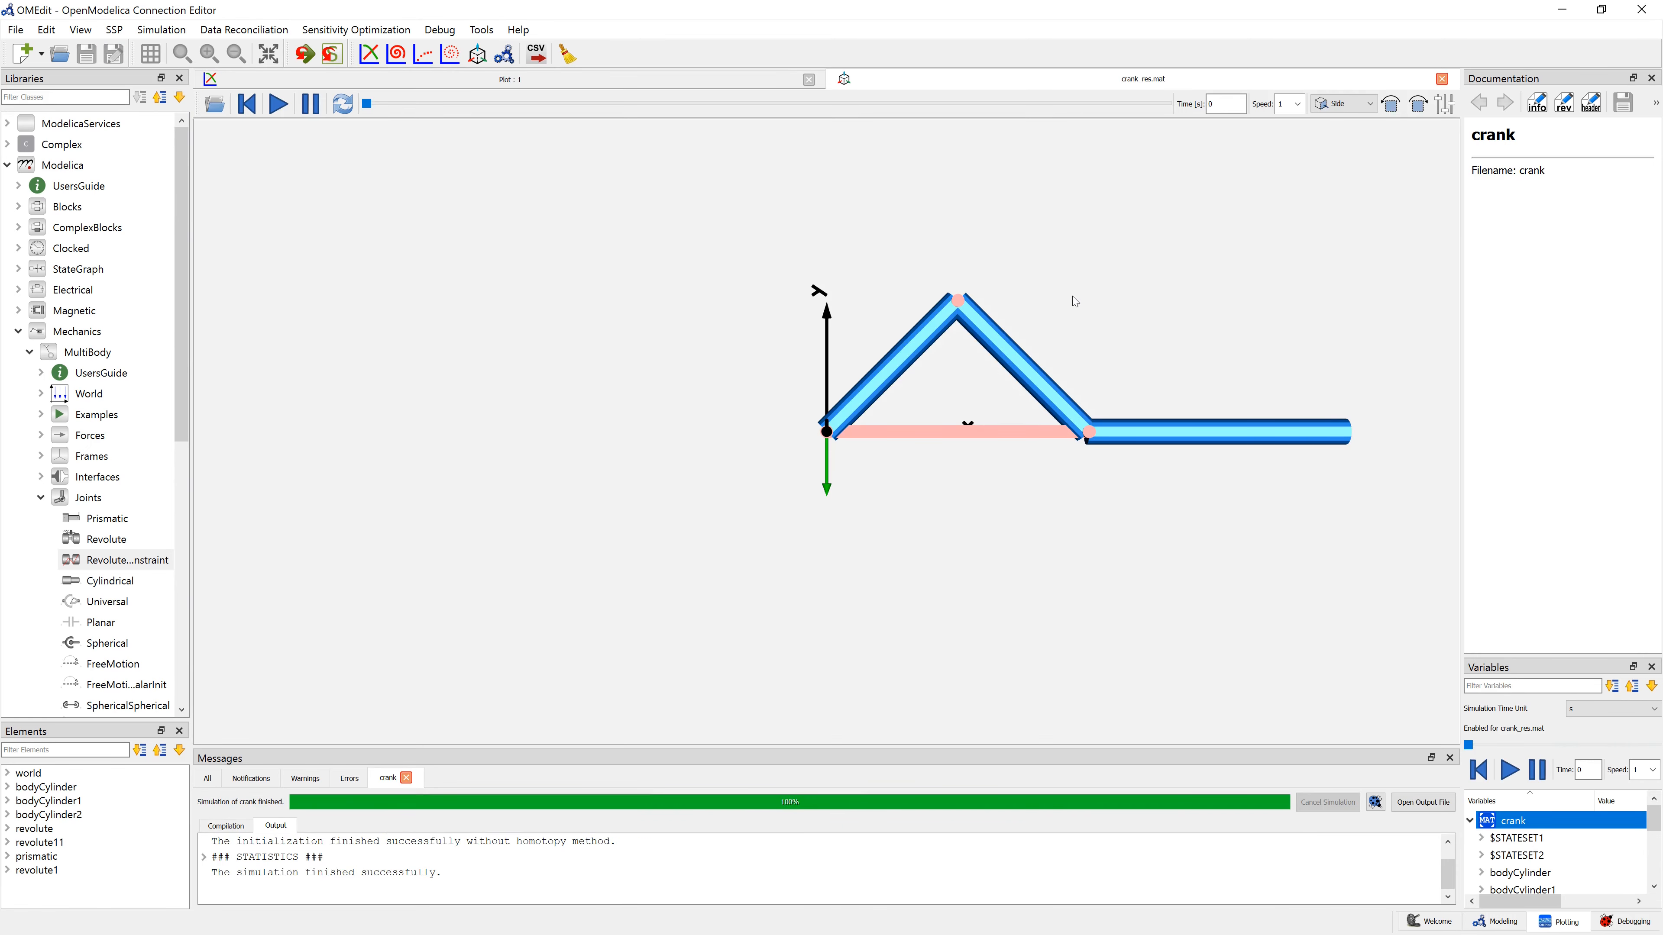
pyautogui.moveTo(1072, 296); pyautogui.dragTo(955, 276)
pyautogui.moveTo(1061, 311); pyautogui.dragTo(665, 252)
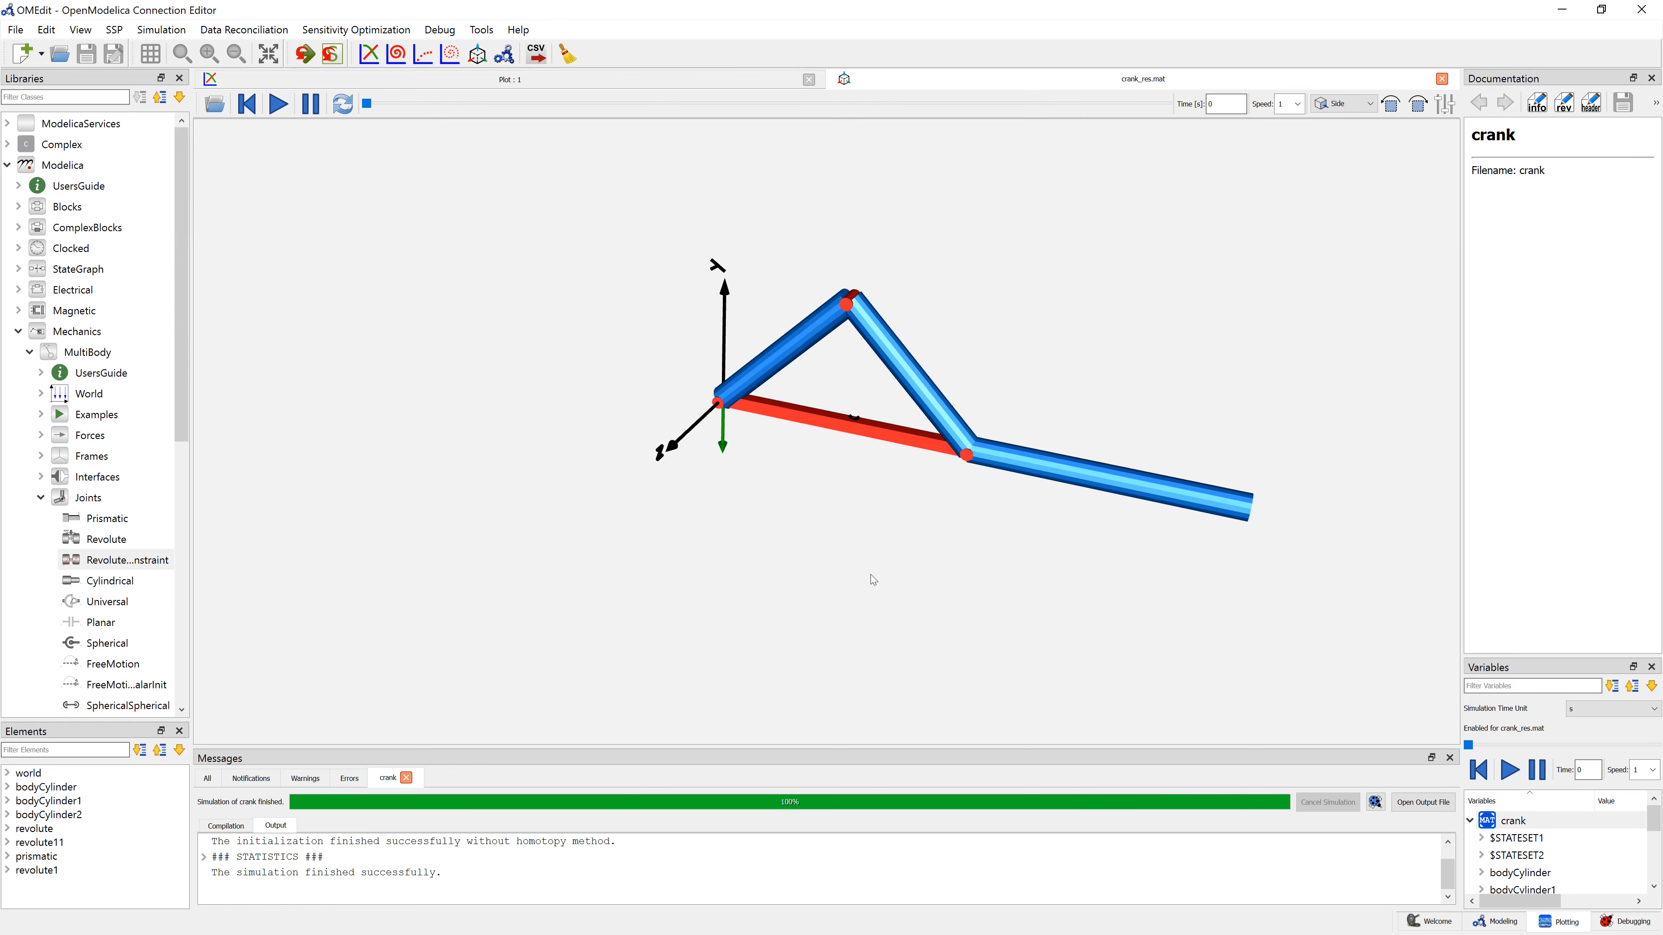
pyautogui.scroll(-1, 880, 300)
pyautogui.moveTo(908, 296); pyautogui.dragTo(995, 342)
# Set the animation speed to 0.2 and play the crank motion.
pyautogui.click(1290, 103)
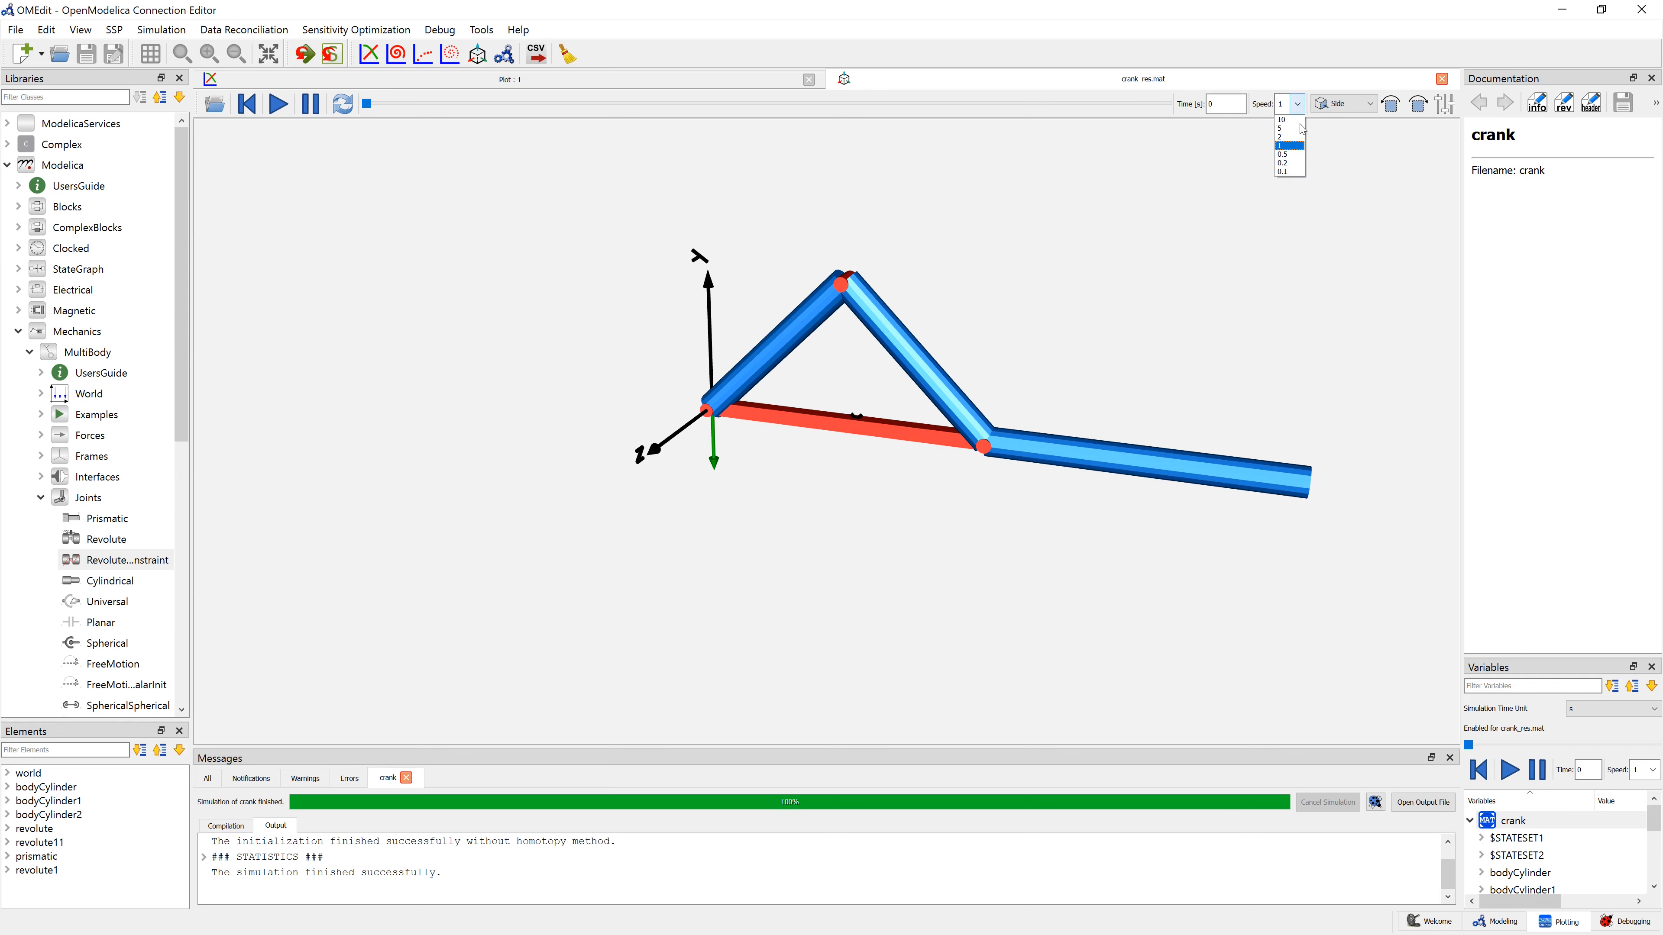
pyautogui.click(1287, 163)
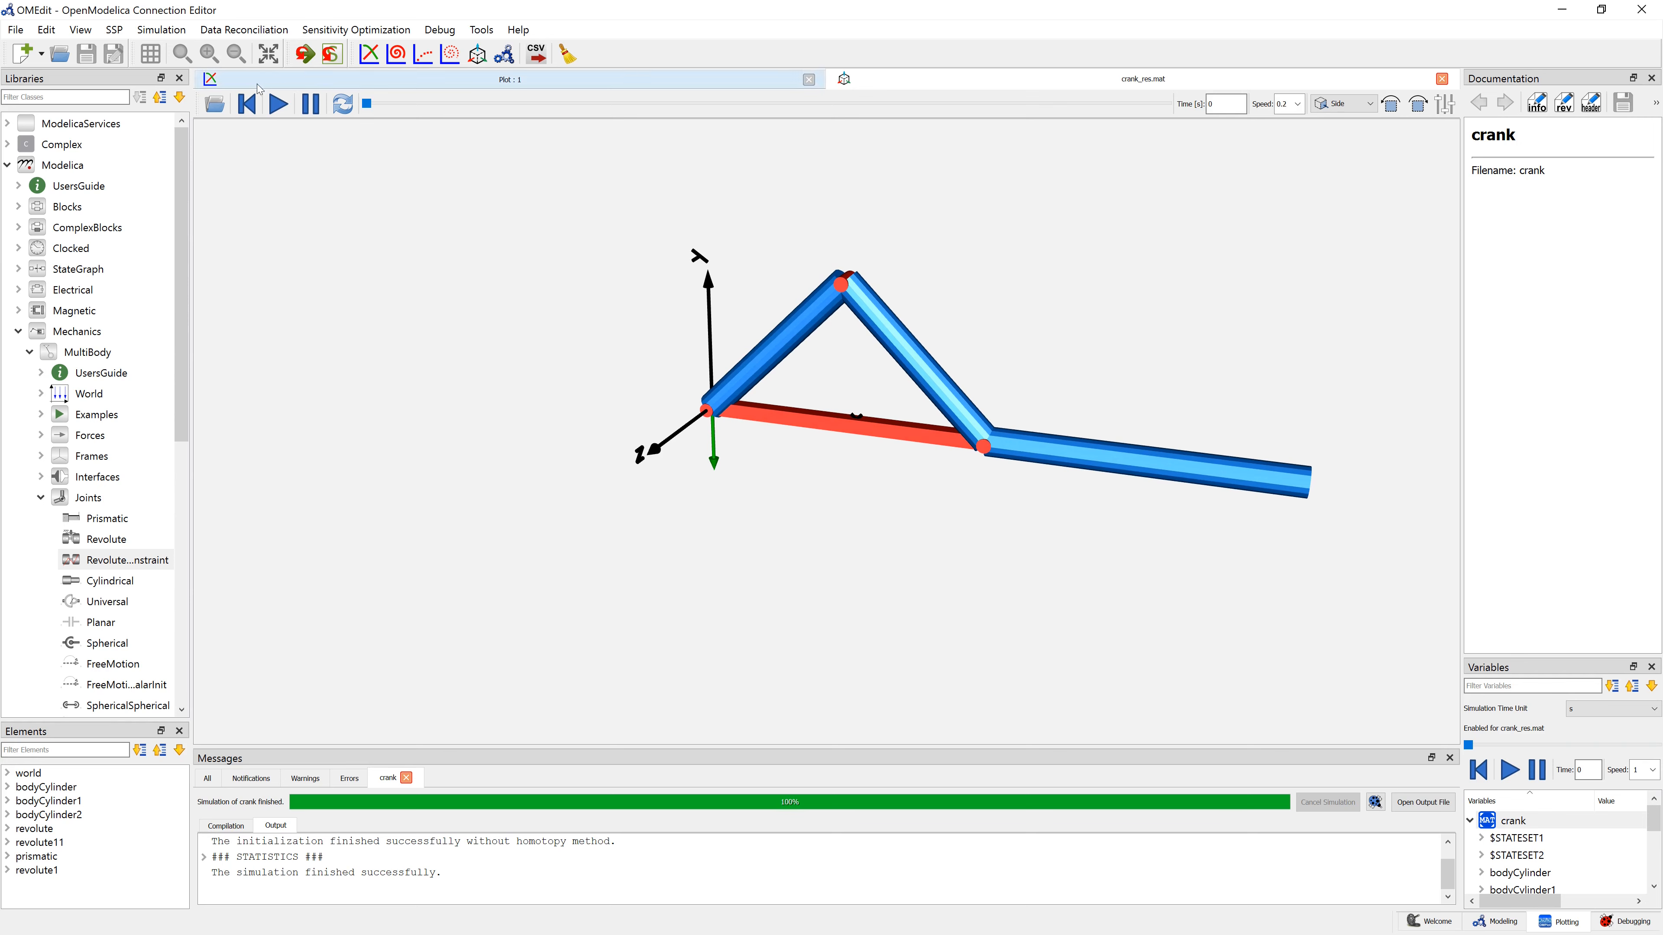
pyautogui.click(278, 103)
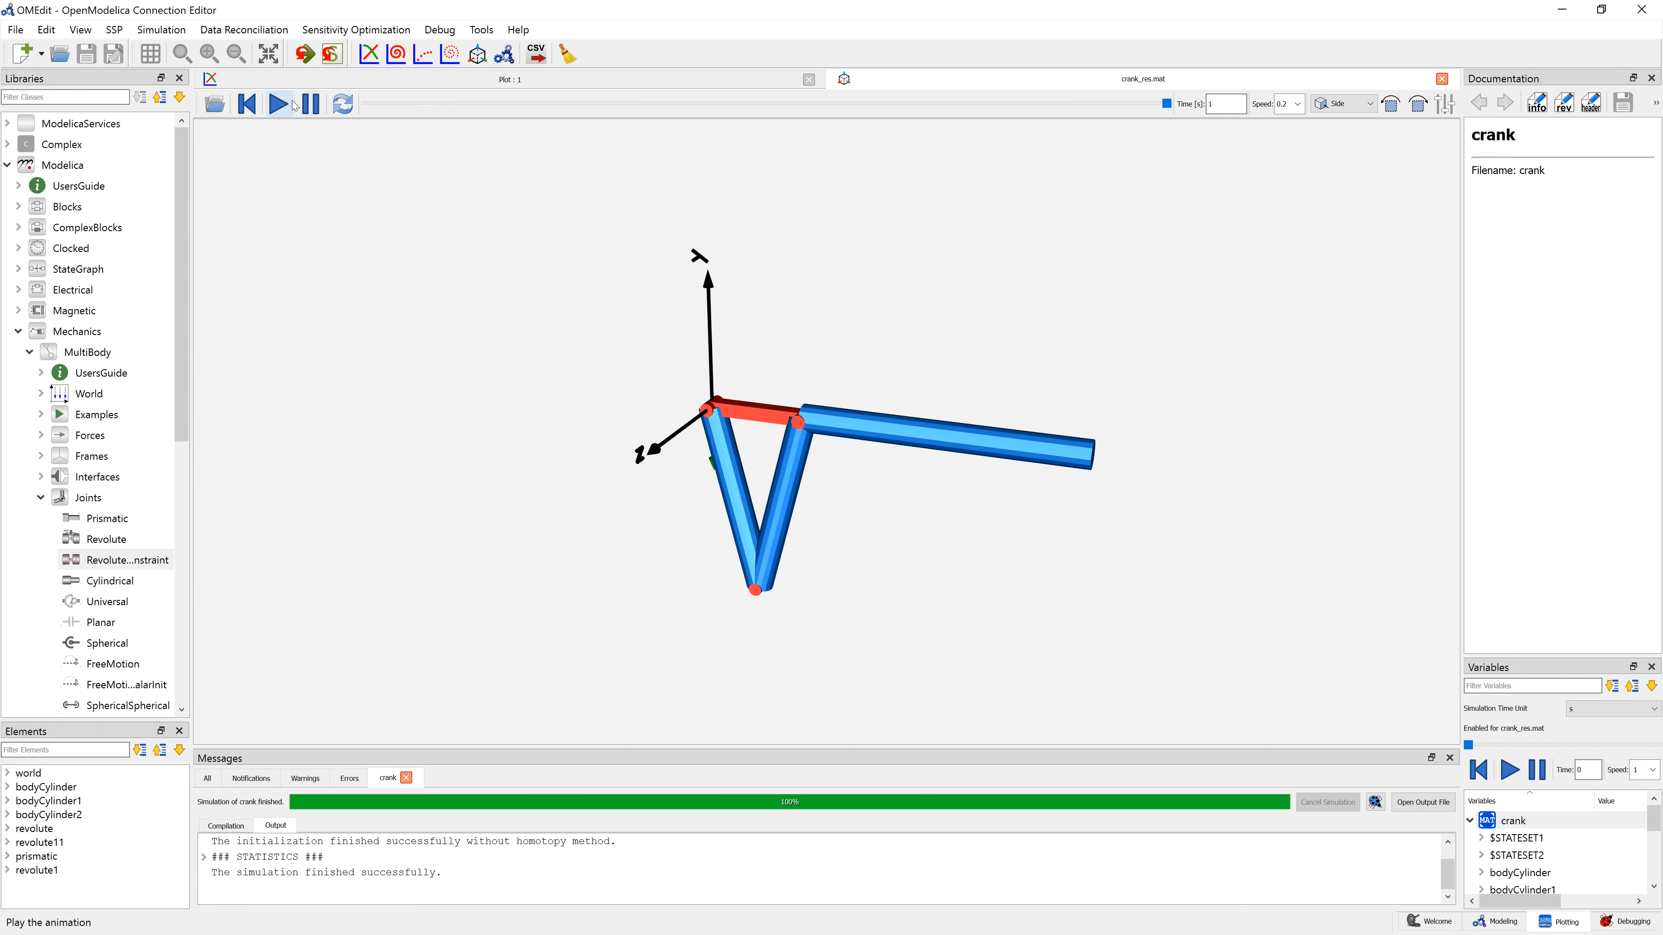
# Turn on repeat and replay the crank animation, pausing it and returning it to the initial time.
pyautogui.click(344, 103)
pyautogui.click(278, 103)
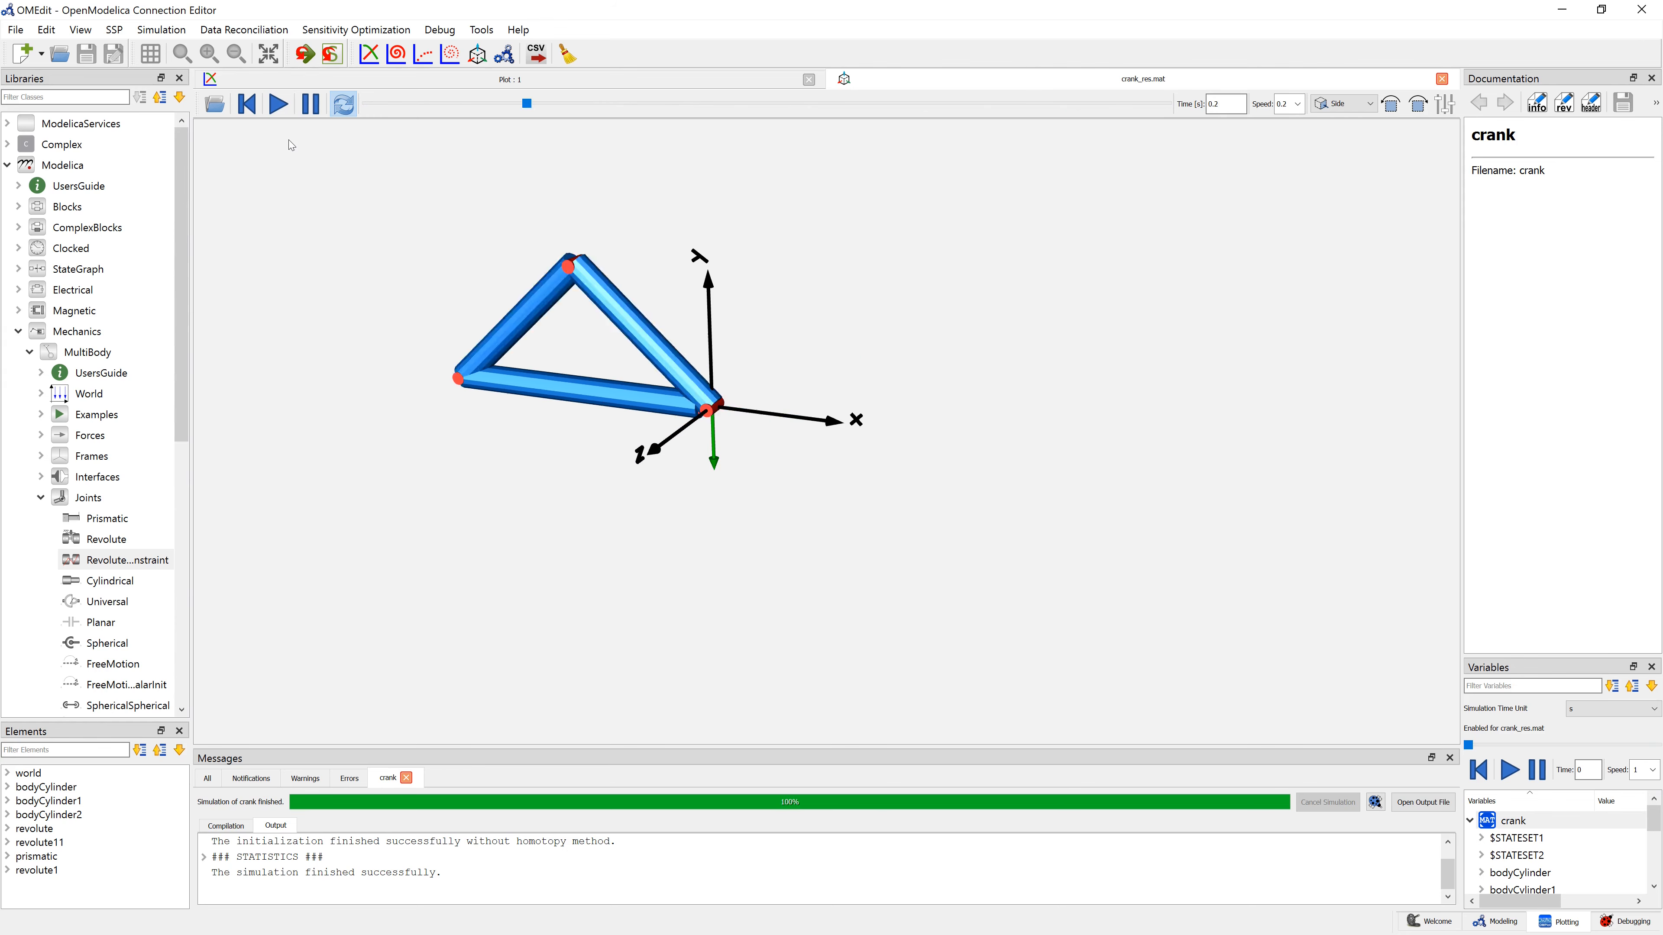
pyautogui.click(310, 110)
pyautogui.click(247, 106)
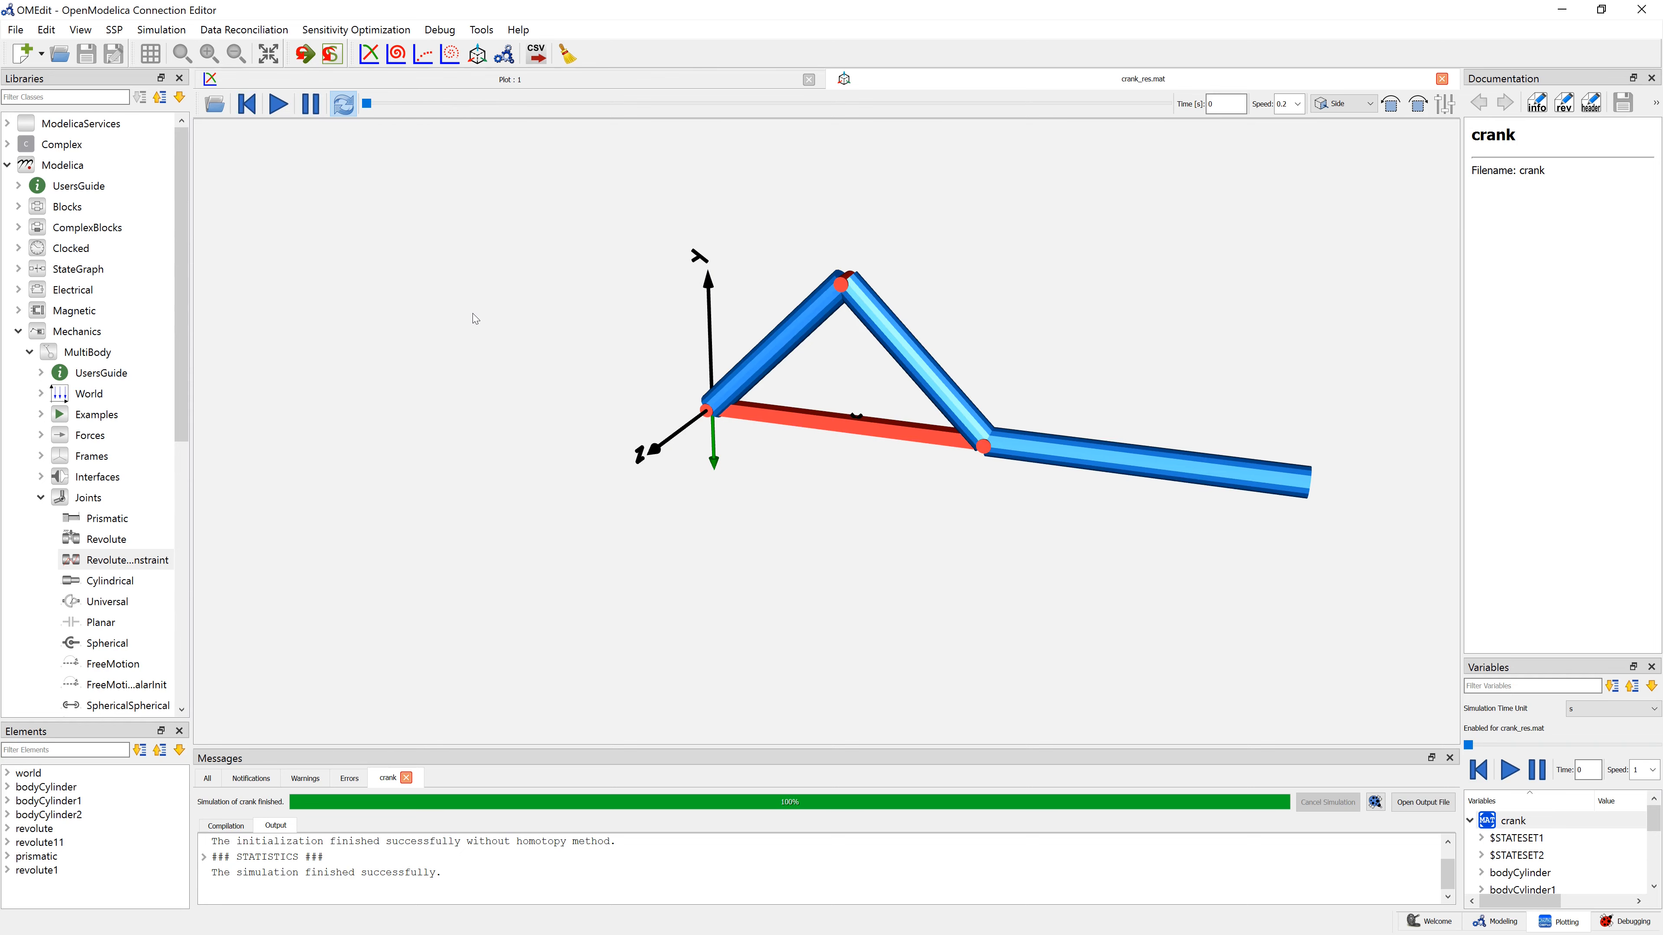